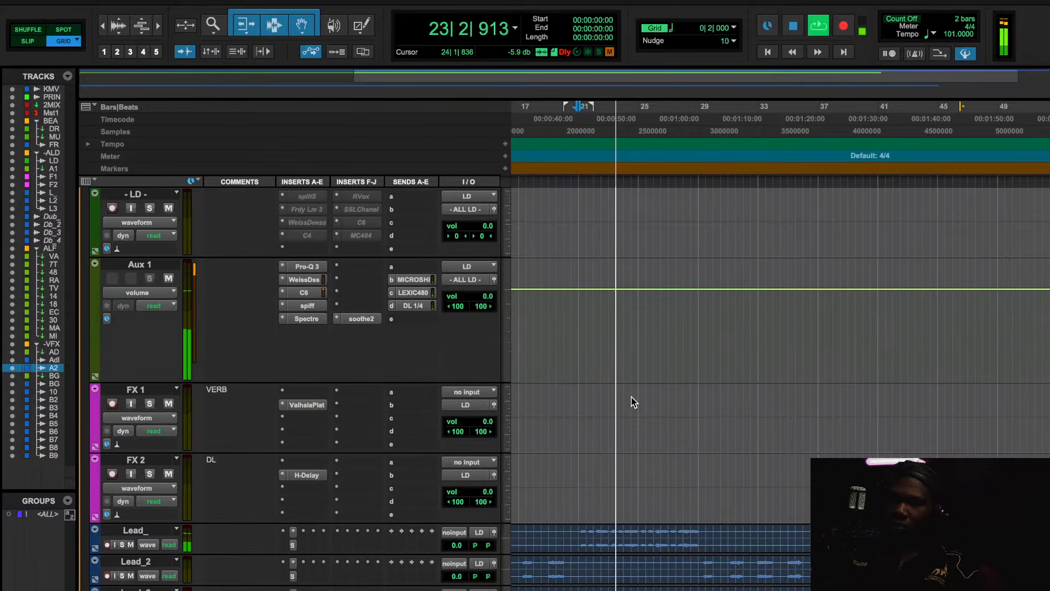
Stop playback and insert UAD Auto-Tune Realtime Advanced (stereo) in the Lead_ track's second insert slot.
scroll(632, 399, down, 3)
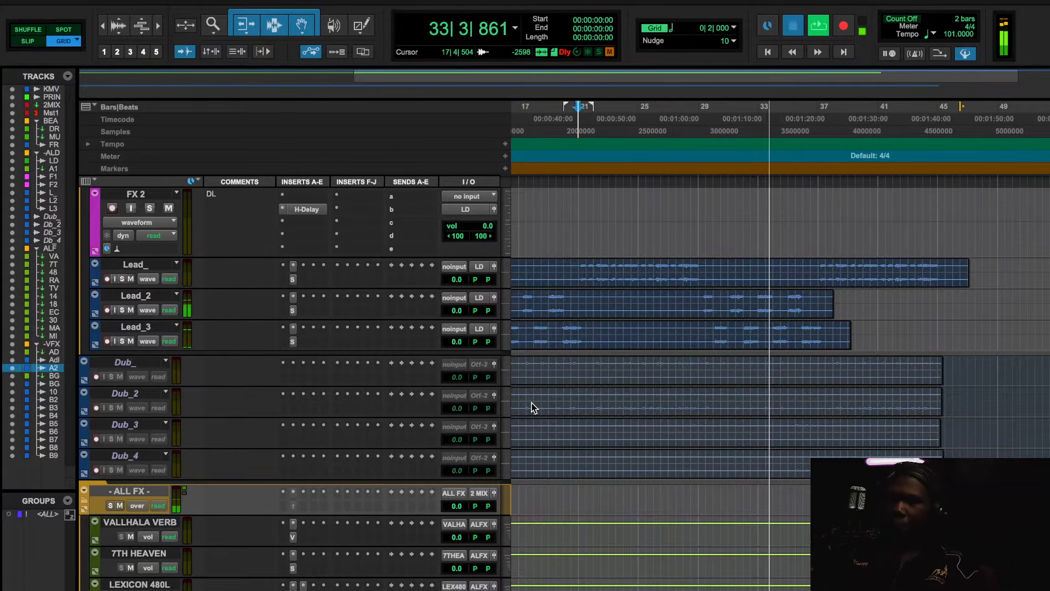
key(space)
scroll(366, 301, up, 3)
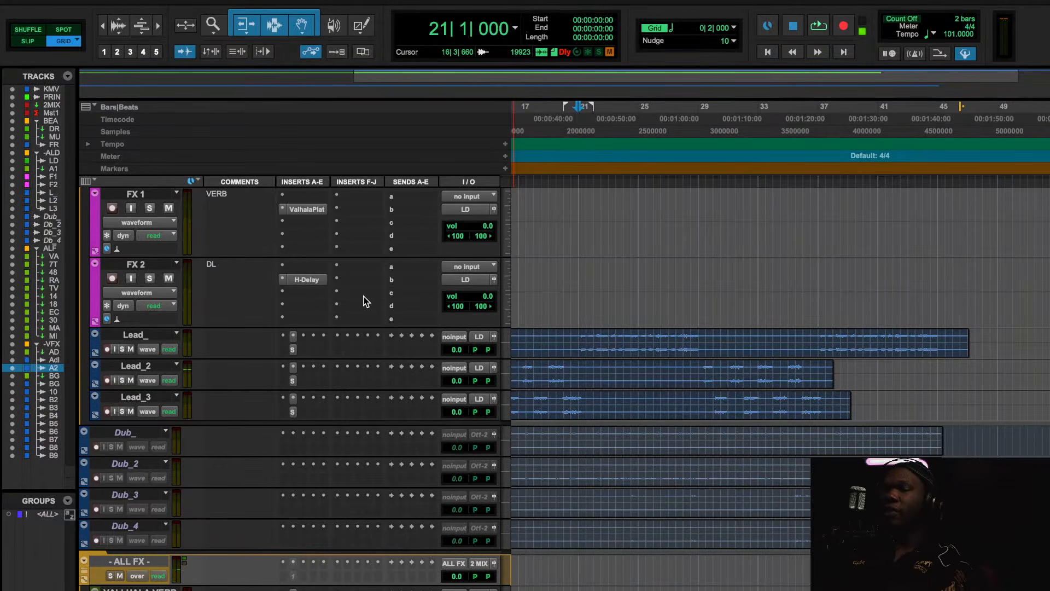
click(304, 335)
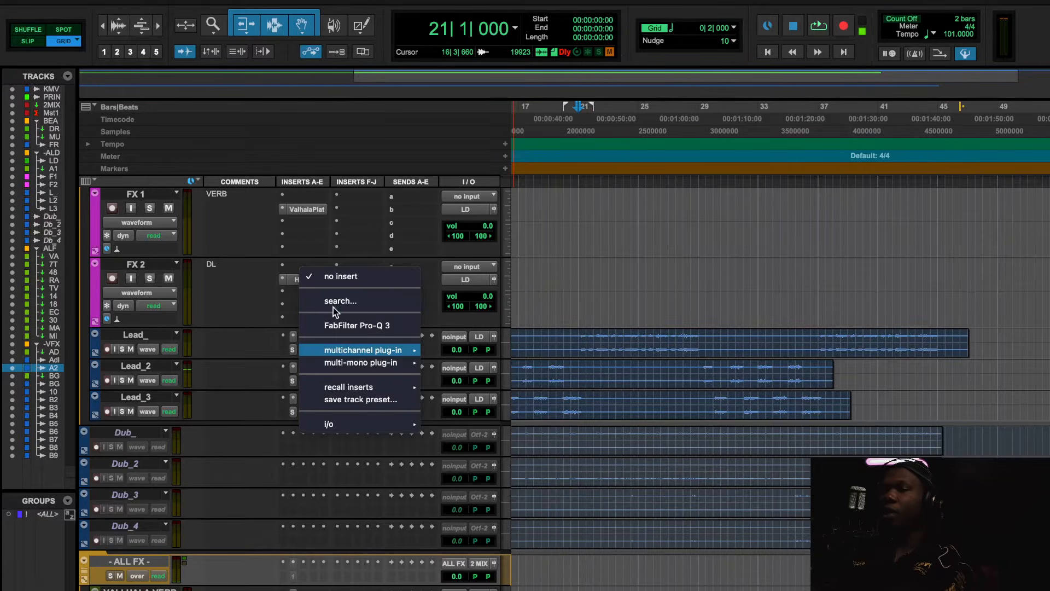
click(336, 301)
text(auti)
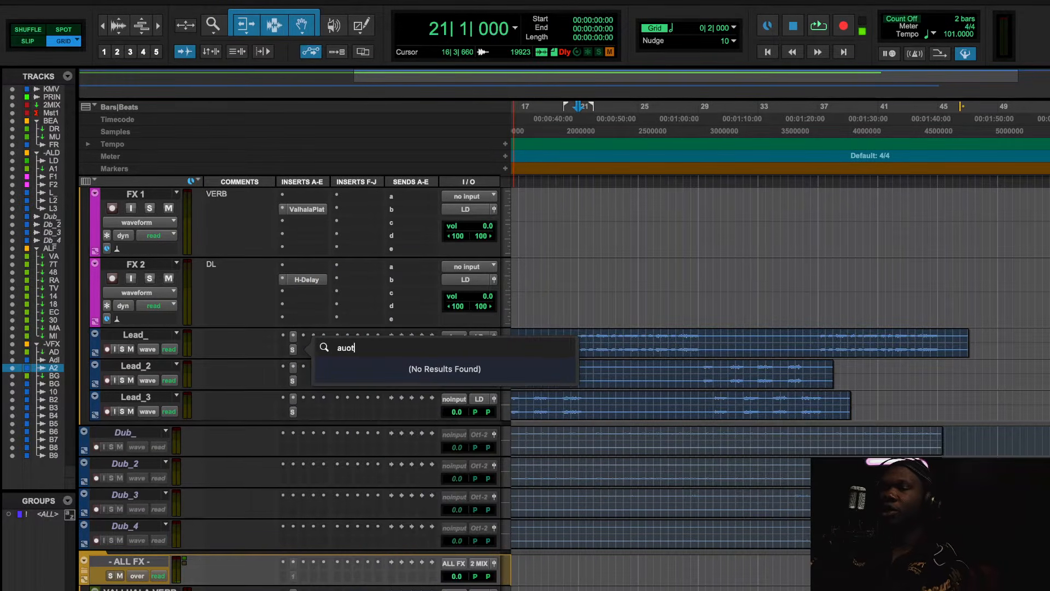
key(BackSpace)
text(o)
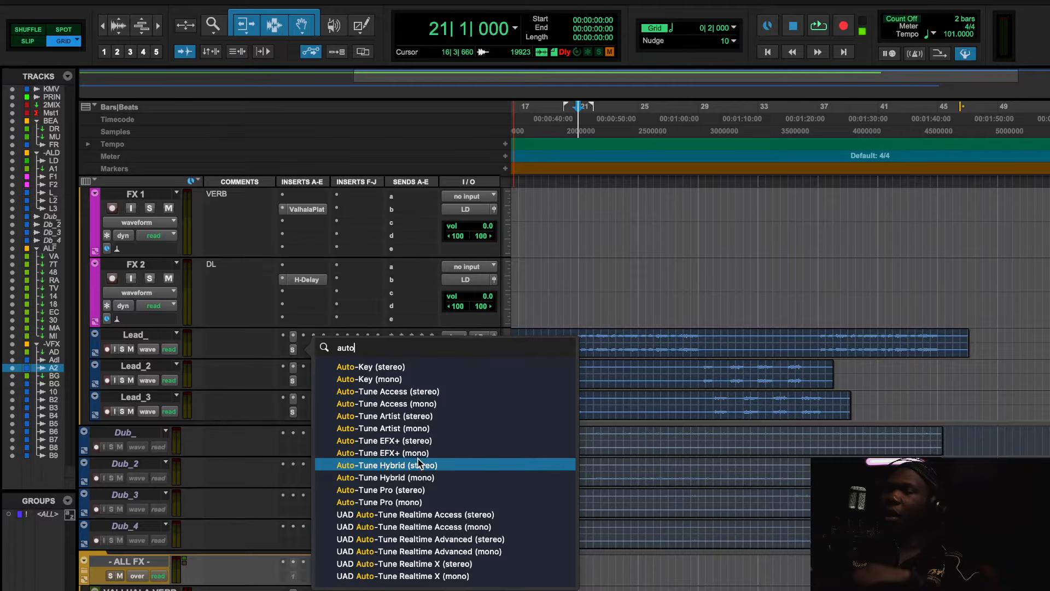
click(477, 539)
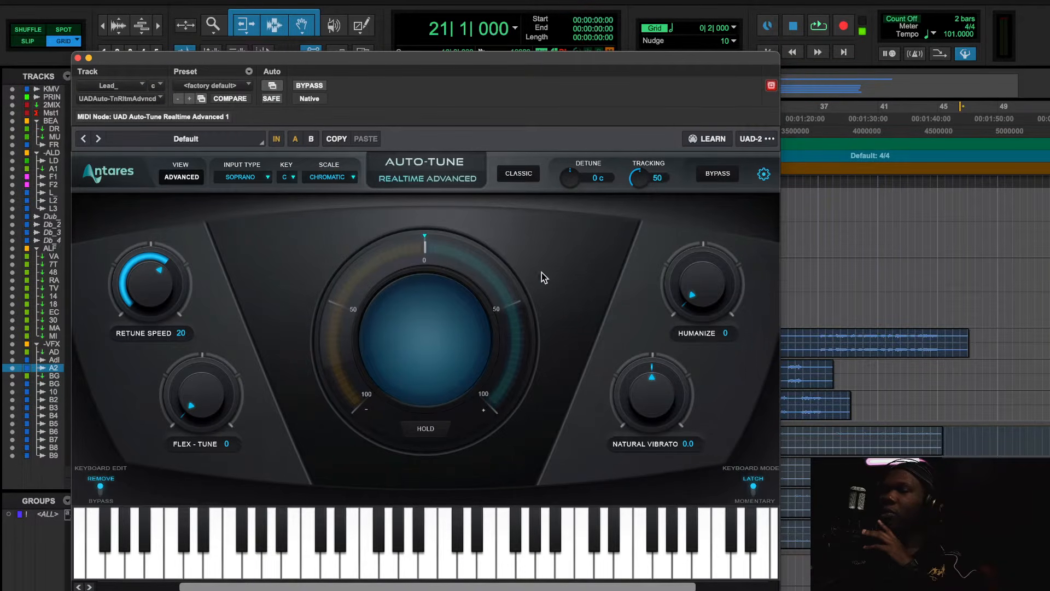
Set Auto-Tune's input type to Low Male, keep the key at C and set the scale to Minor.
click(254, 174)
click(250, 214)
click(292, 178)
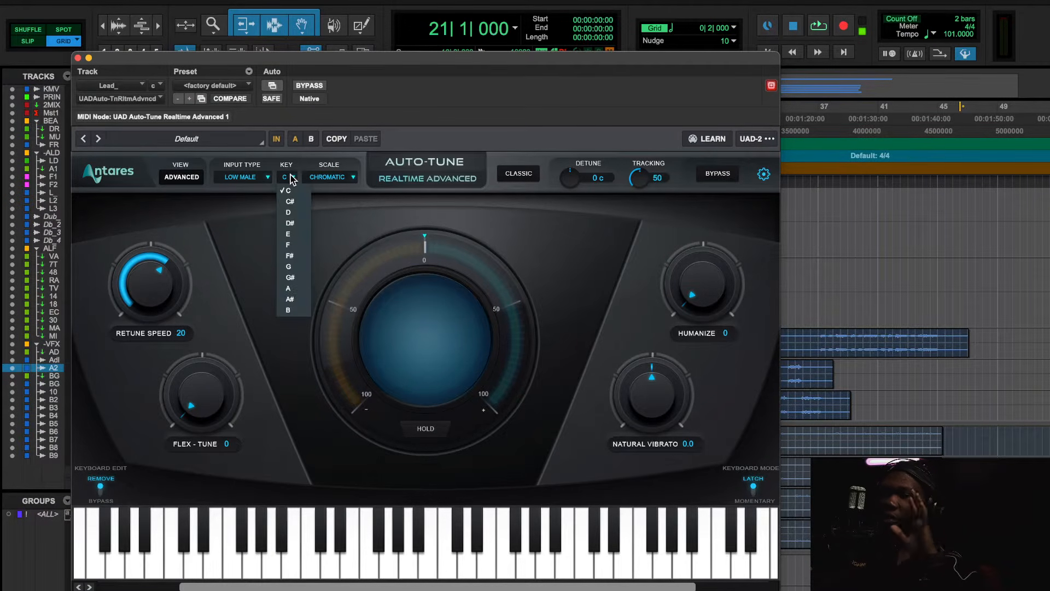
click(328, 182)
click(339, 205)
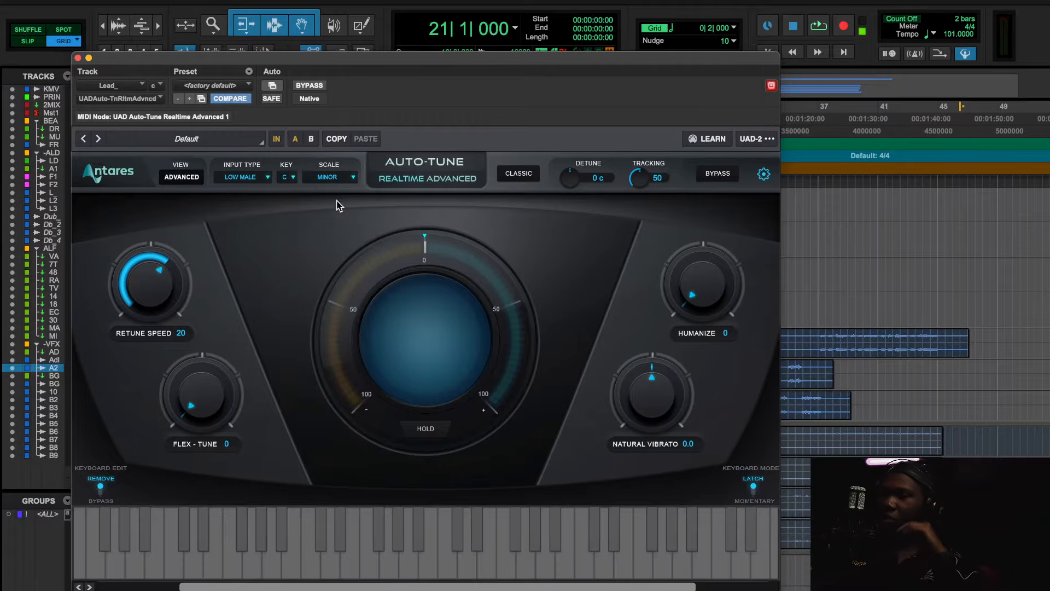
Set Auto-Tune's Retune Speed to 0 and Tracking to 26, leave Humanize and Flex-Tune at 0, and close the plug-in.
mouse_move(136, 314)
mouse_down()
mouse_move(154, 259)
mouse_move(141, 305)
mouse_up()
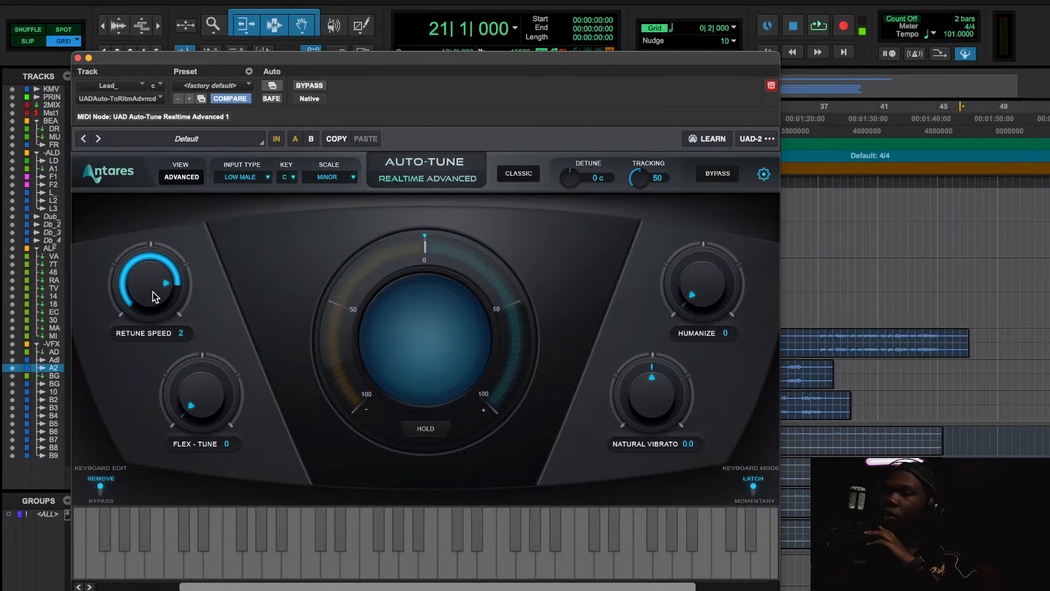
mouse_move(154, 297)
mouse_down()
mouse_move(146, 327)
mouse_move(152, 313)
mouse_up()
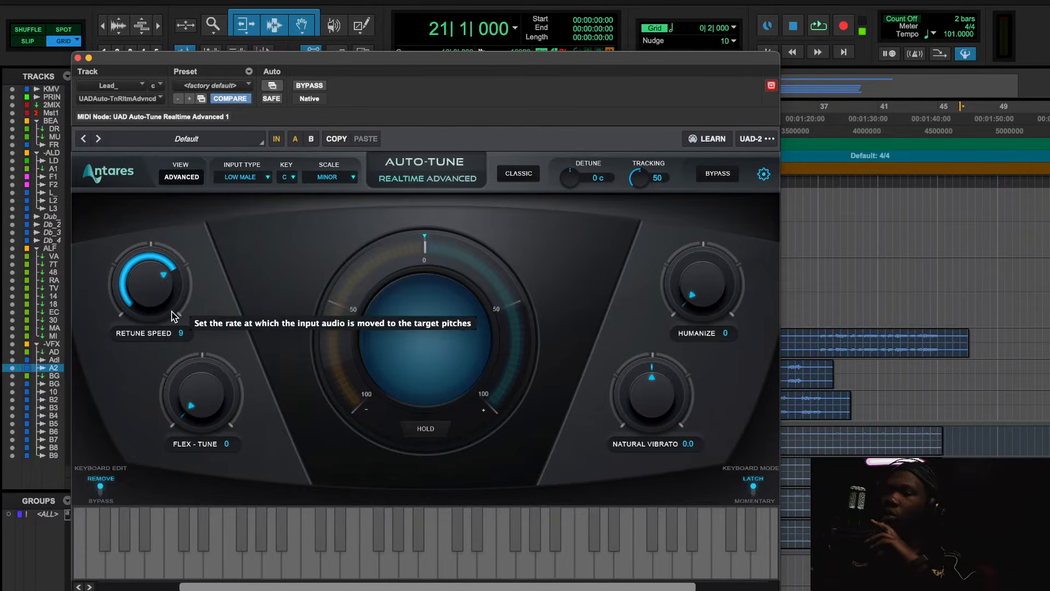
drag(158, 290, 183, 251)
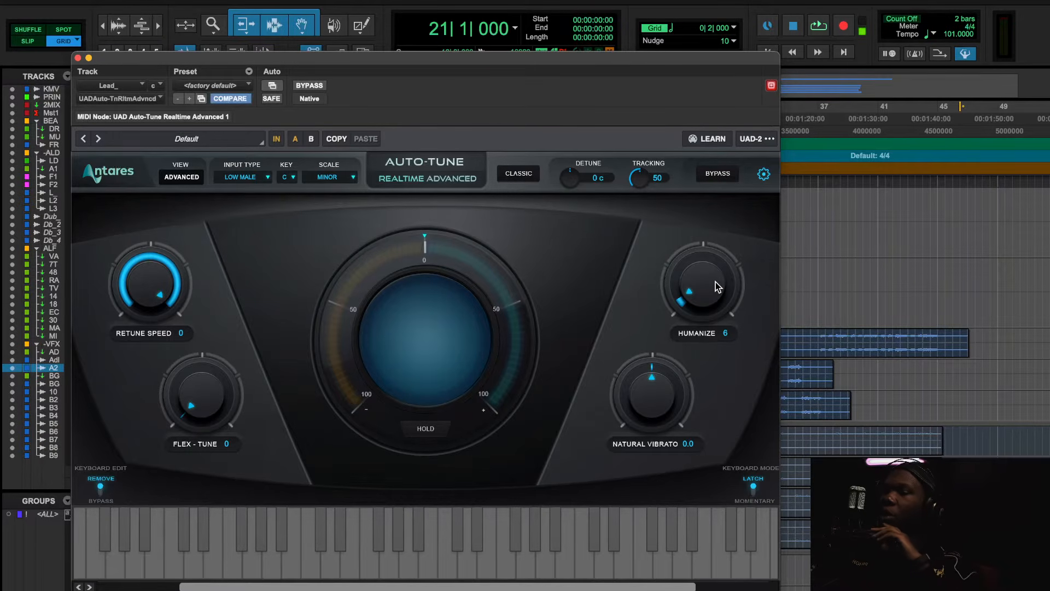
drag(717, 287, 715, 318)
drag(234, 390, 232, 394)
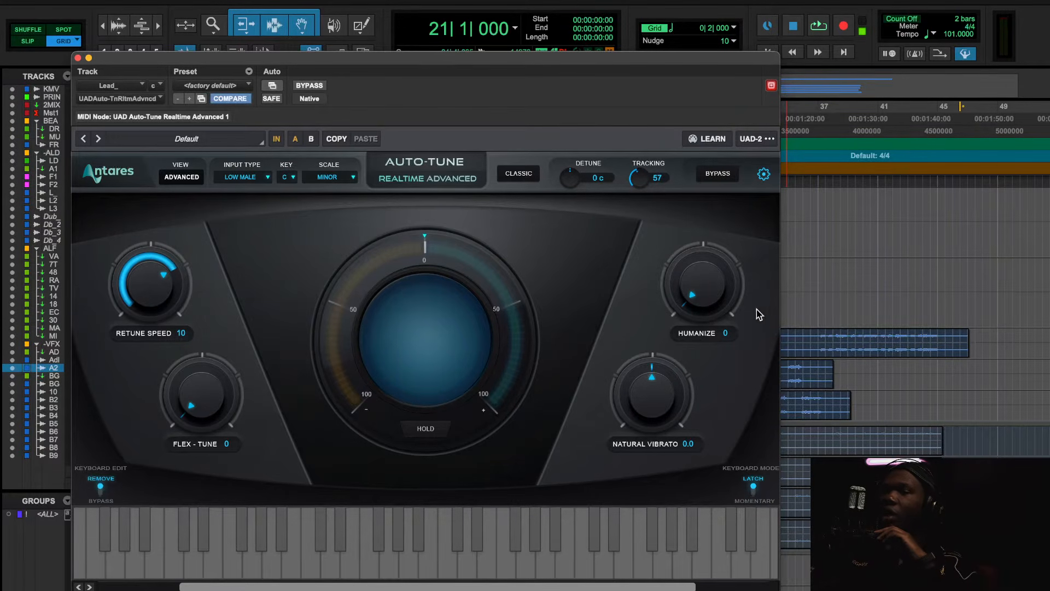
drag(162, 273, 164, 290)
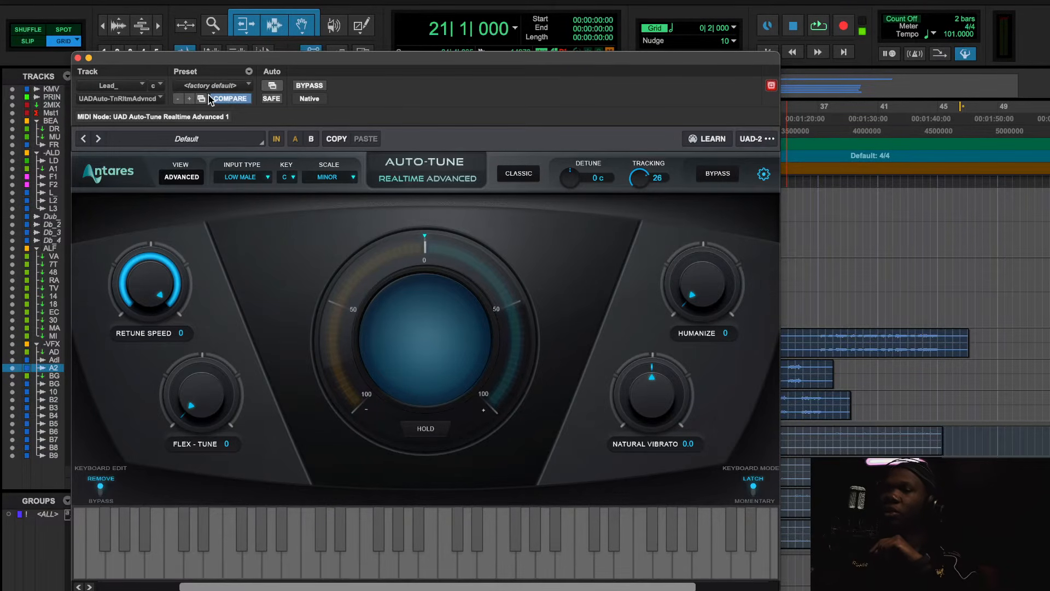
click(78, 58)
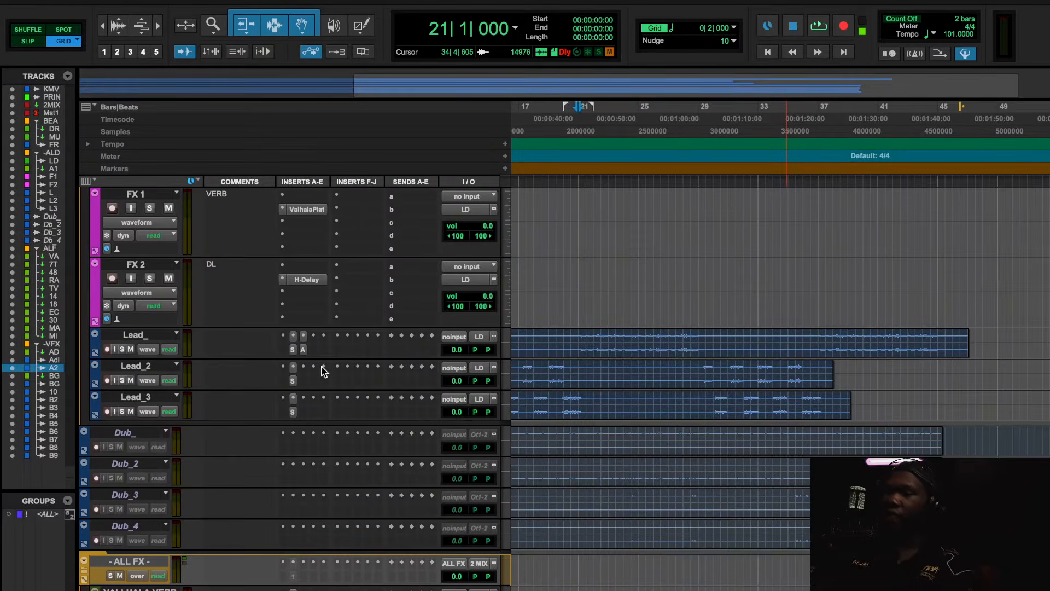
Play back the lead vocal and compare it with the spiff insert on Aux 1 active and bypassed.
scroll(399, 346, up, 5)
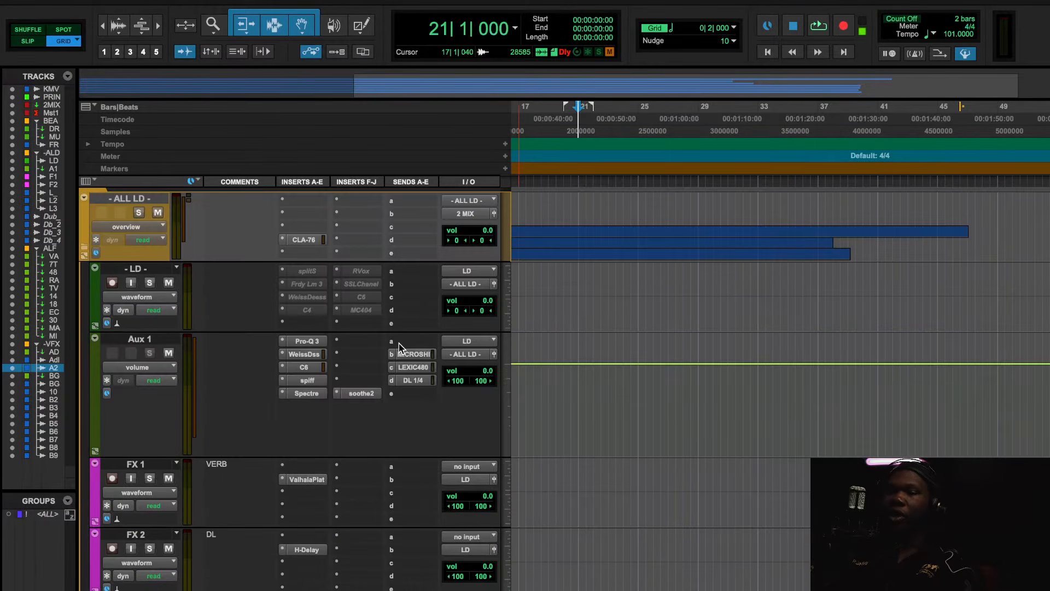
click(313, 382)
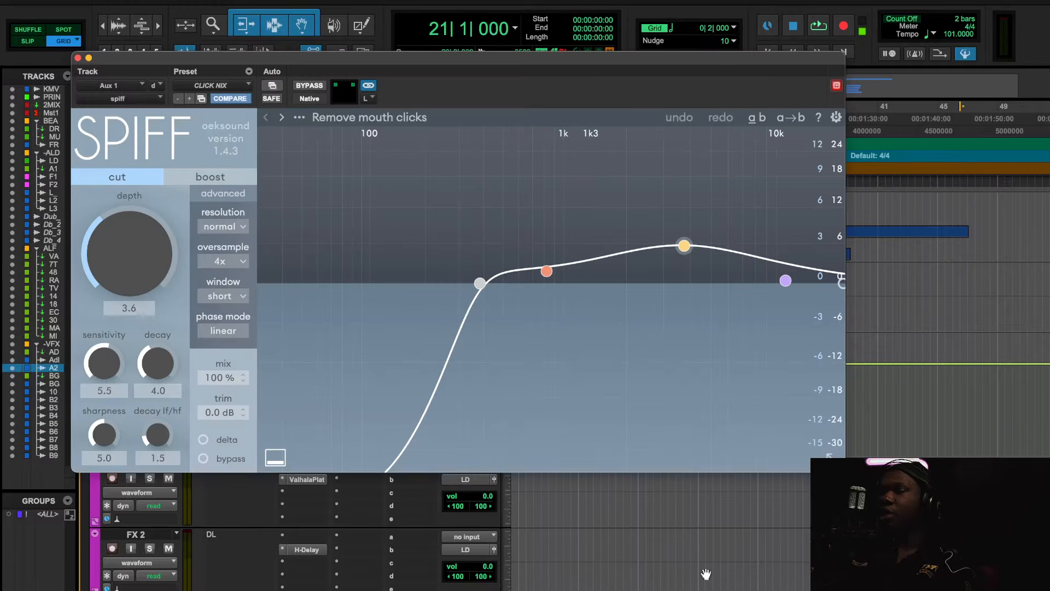
scroll(382, 530, down, 5)
key(space)
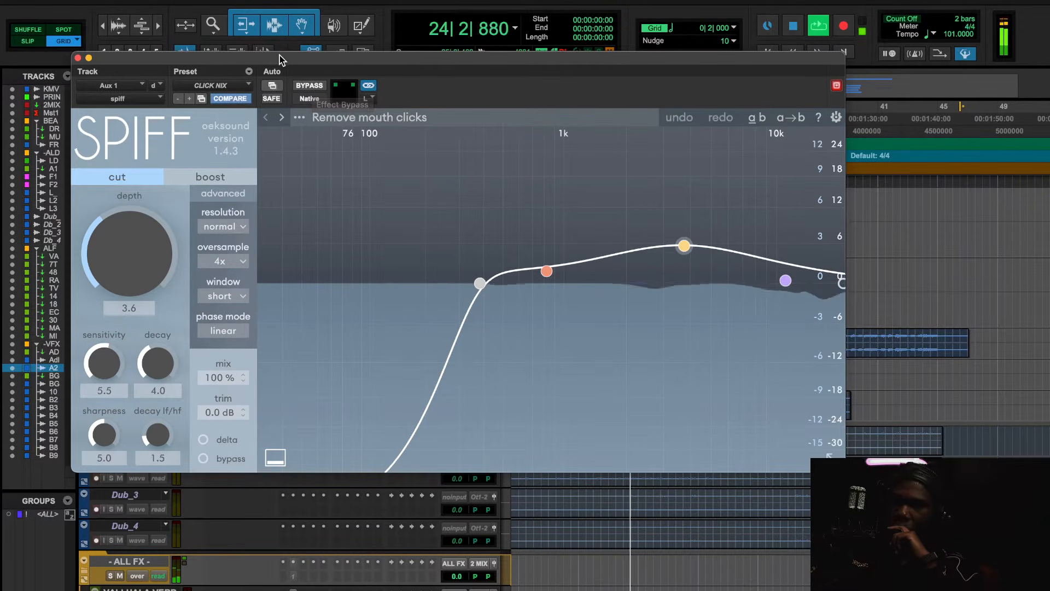
drag(280, 56, 325, 112)
click(354, 141)
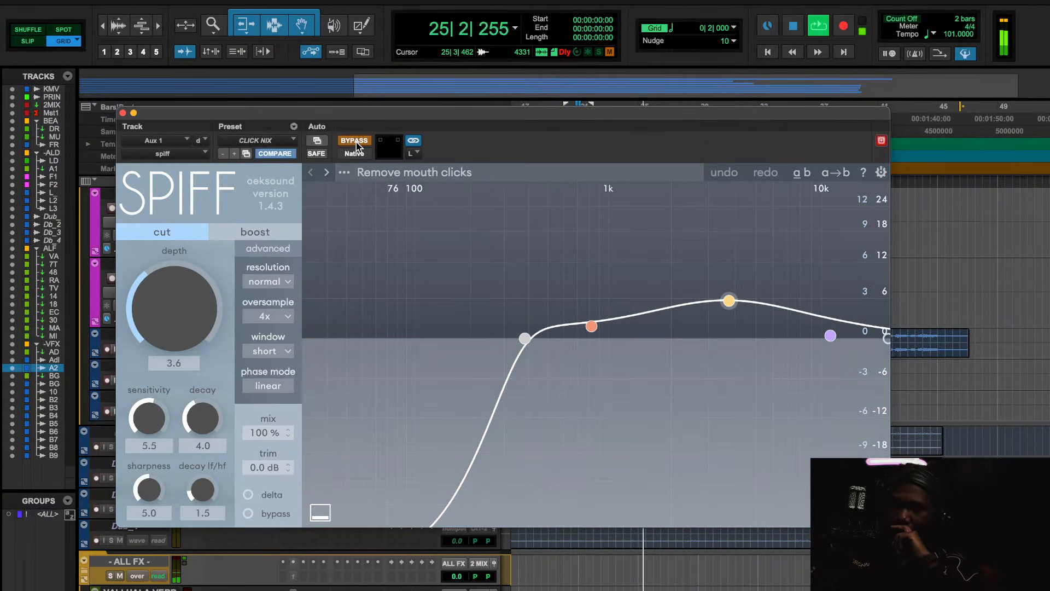
click(123, 113)
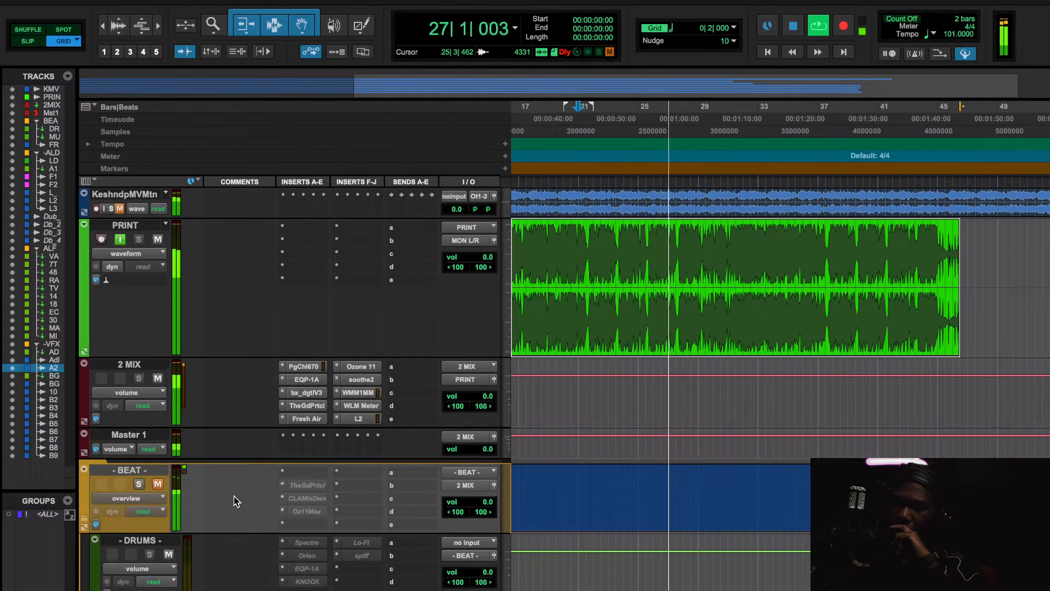
scroll(235, 501, down, 5)
scroll(235, 501, down, 4)
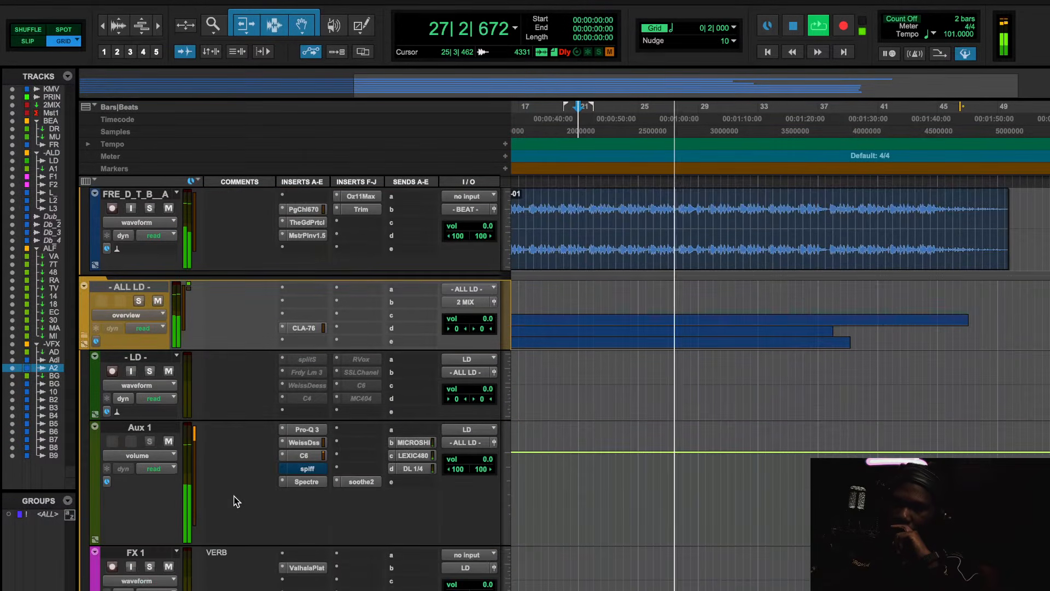
click(300, 469)
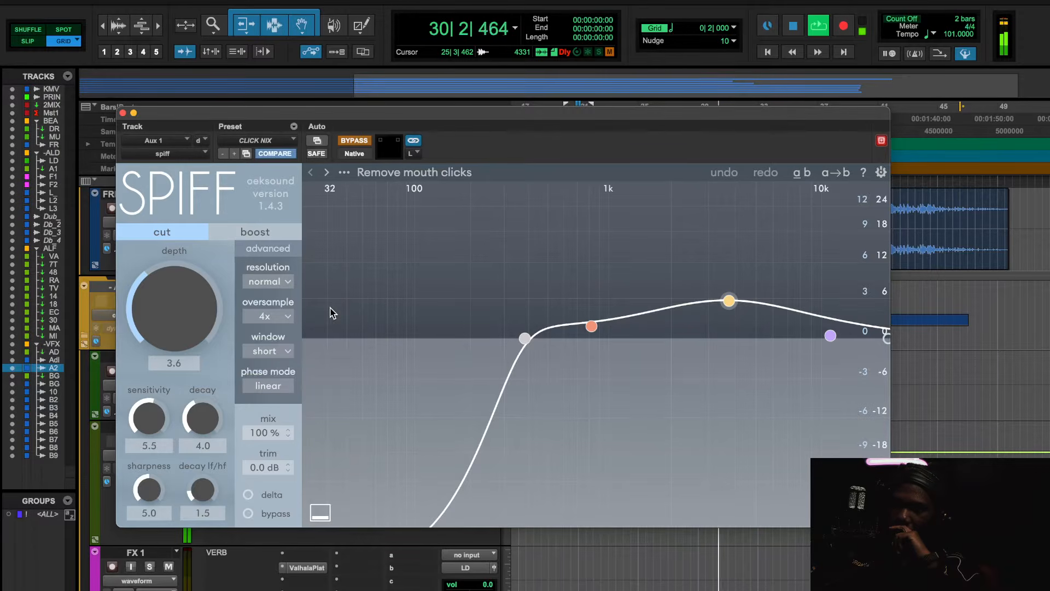
key(space)
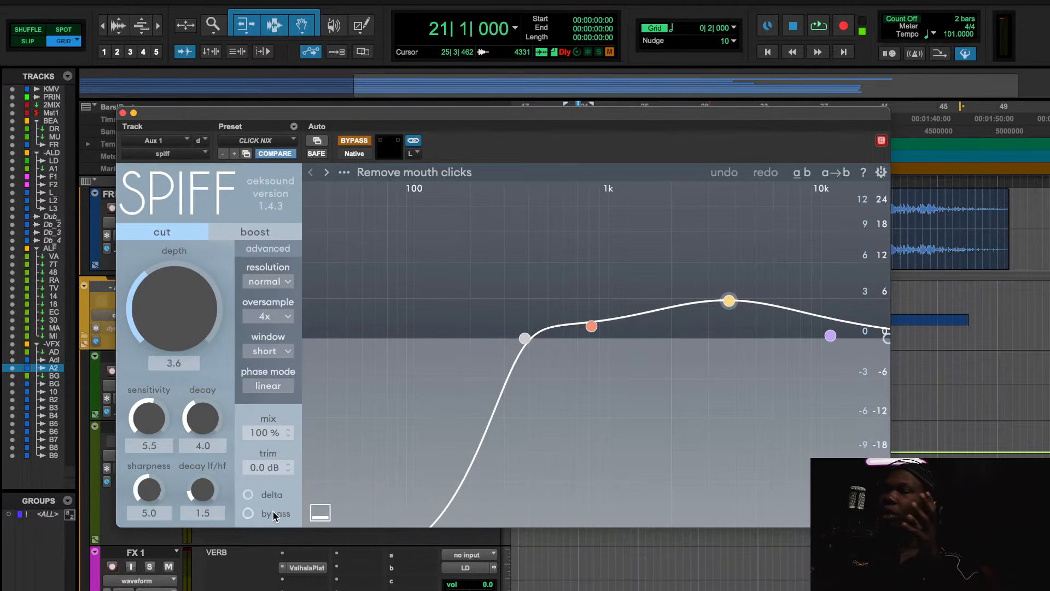
Enable delta monitoring in spiff, take the plug-in out of bypass and play back the removed signal.
click(247, 493)
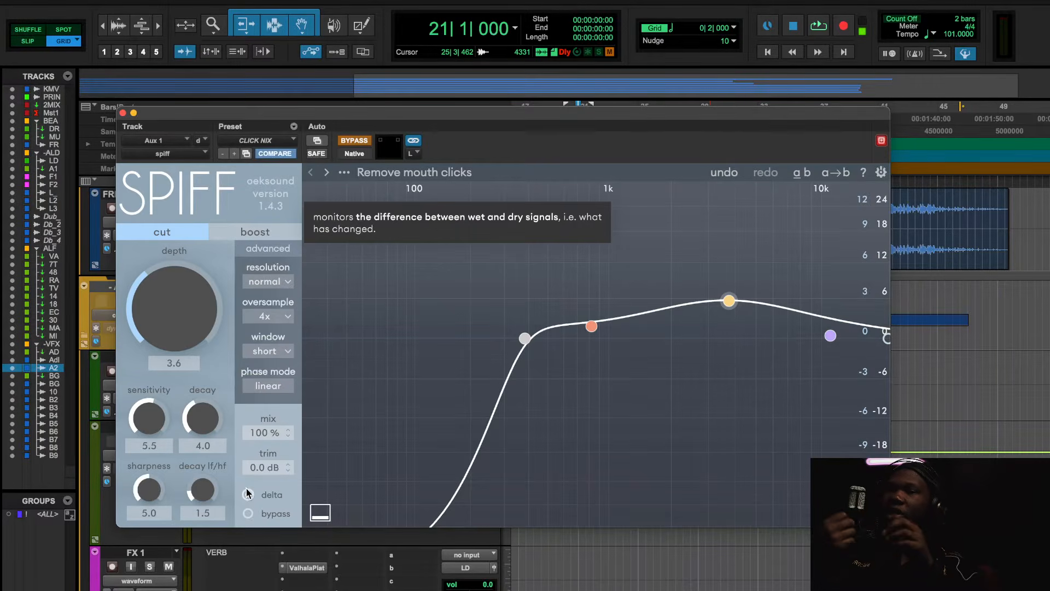
key(space)
click(354, 140)
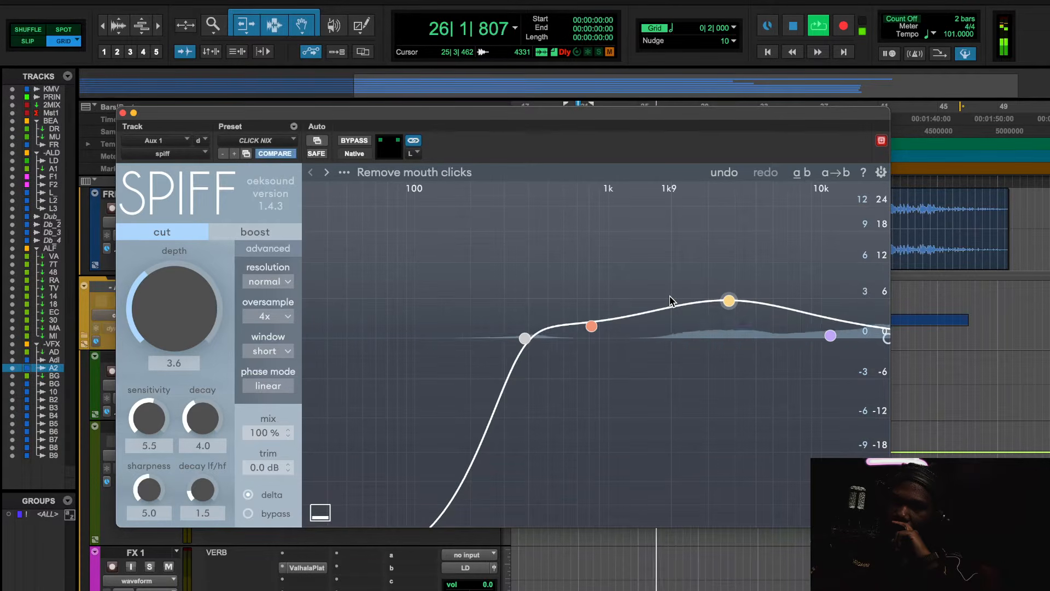
key(space)
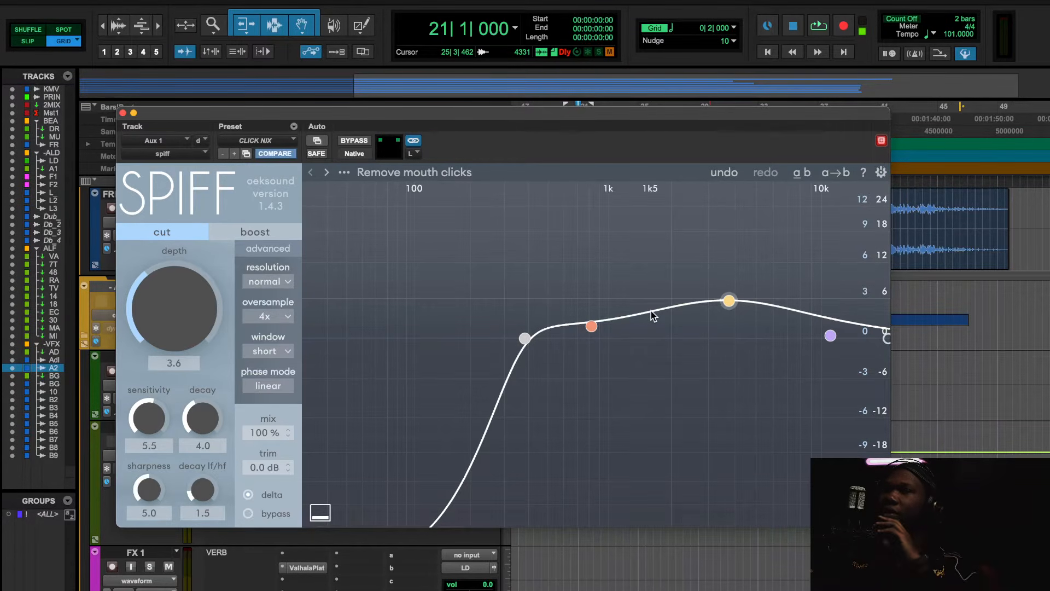
Play spiff's delta signal again and mute the V FX and ALL FX folder tracks to isolate it.
key(space)
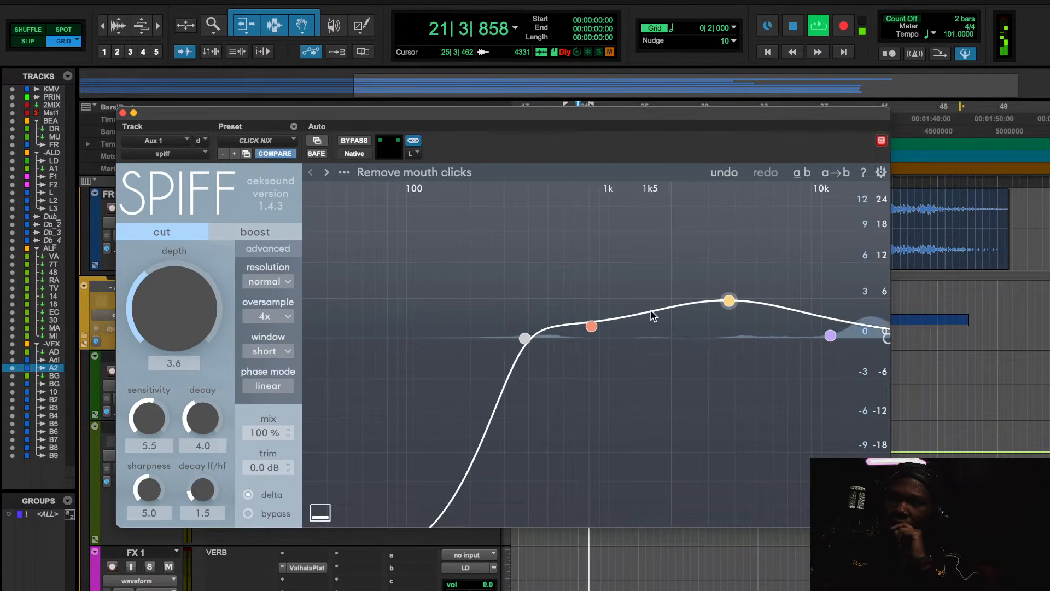
drag(219, 114, 299, 114)
scroll(164, 361, down, 5)
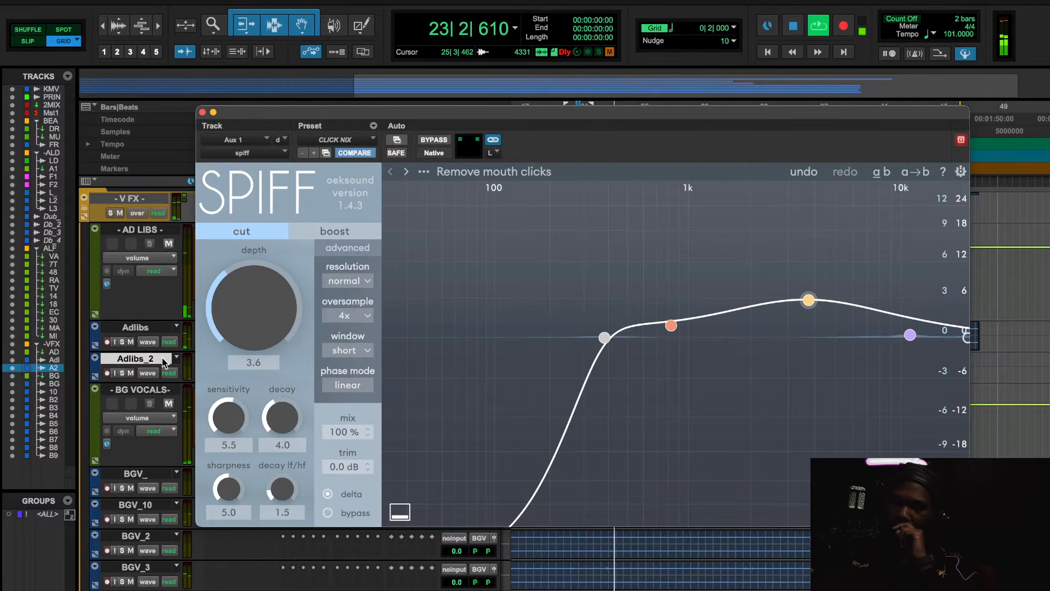
click(122, 212)
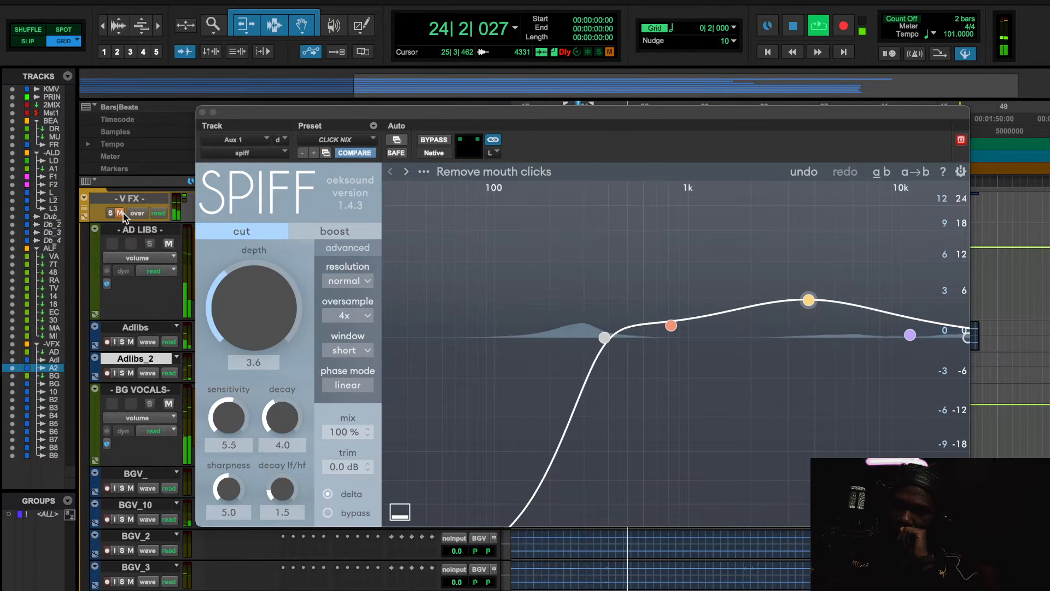
scroll(143, 382, up, 5)
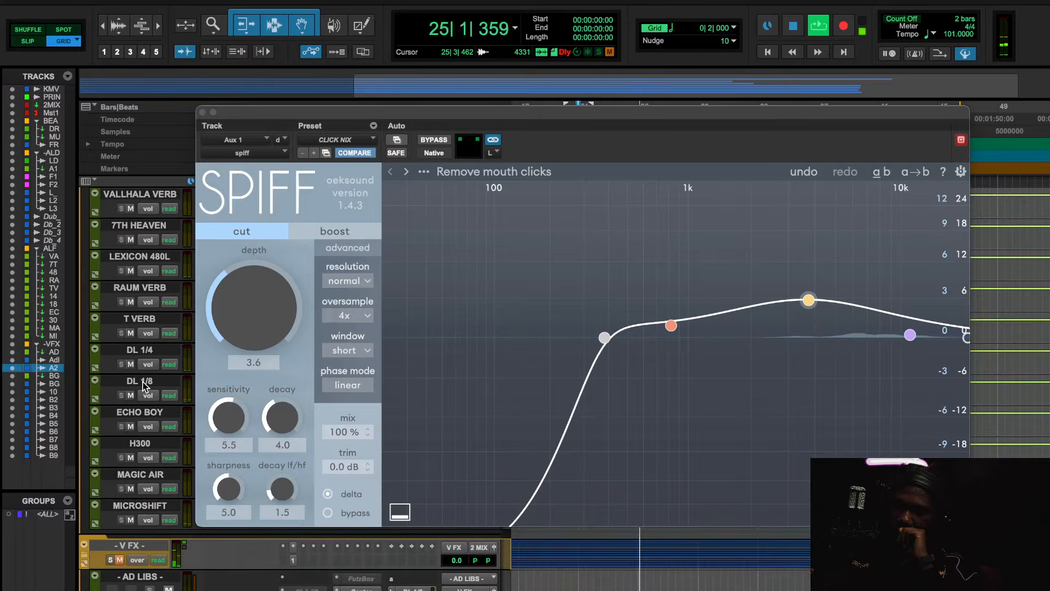
scroll(142, 382, up, 3)
click(119, 274)
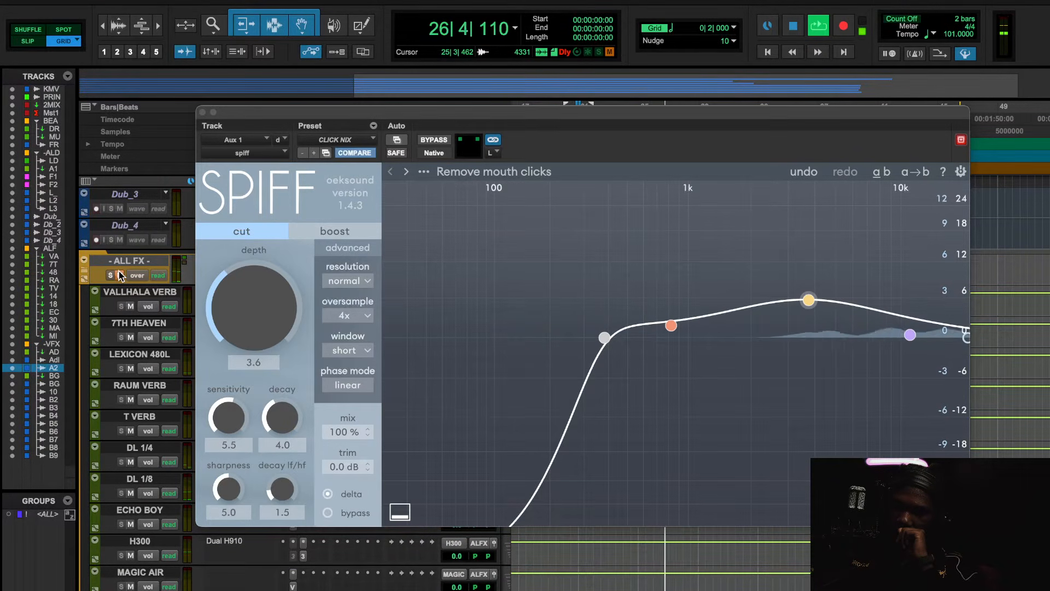
key(space)
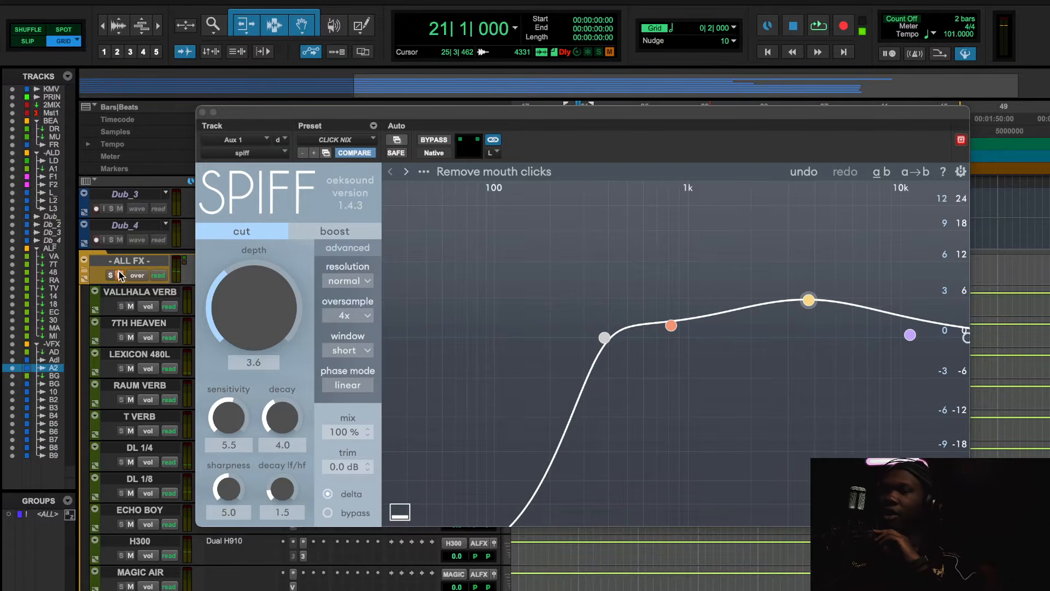
Try spiff's band 2 at 3 kHz with 3.4 dB sensitivity, undo the change and close the plug-in.
scroll(133, 322, down, 3)
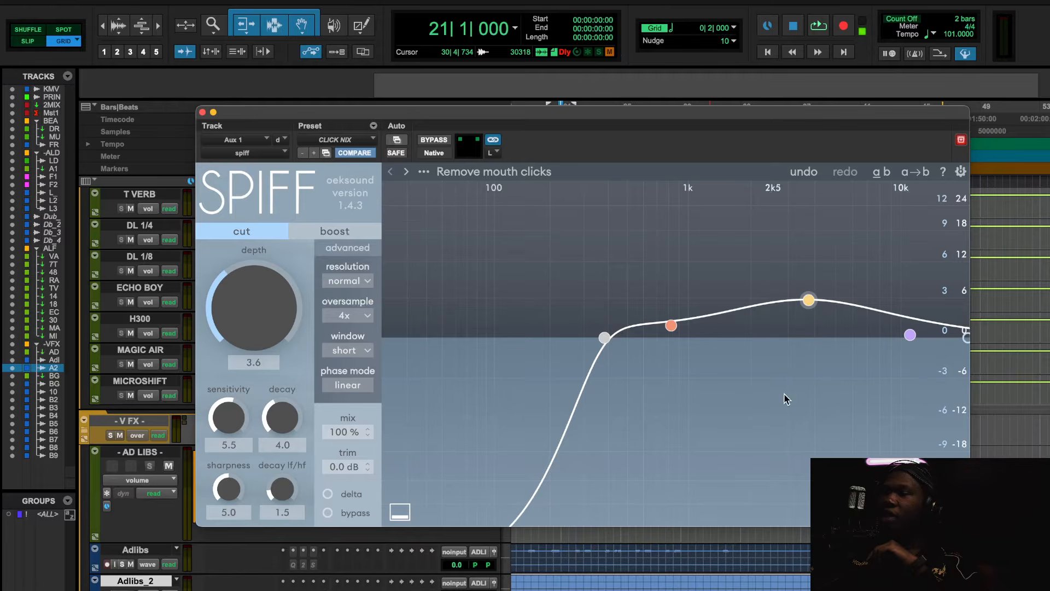
drag(808, 300, 788, 314)
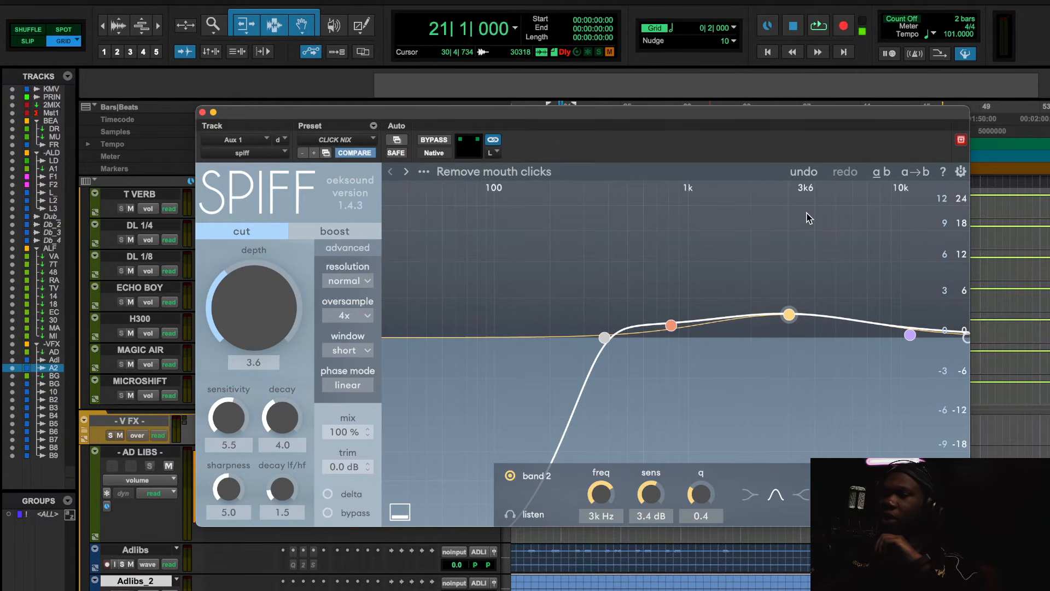
click(804, 171)
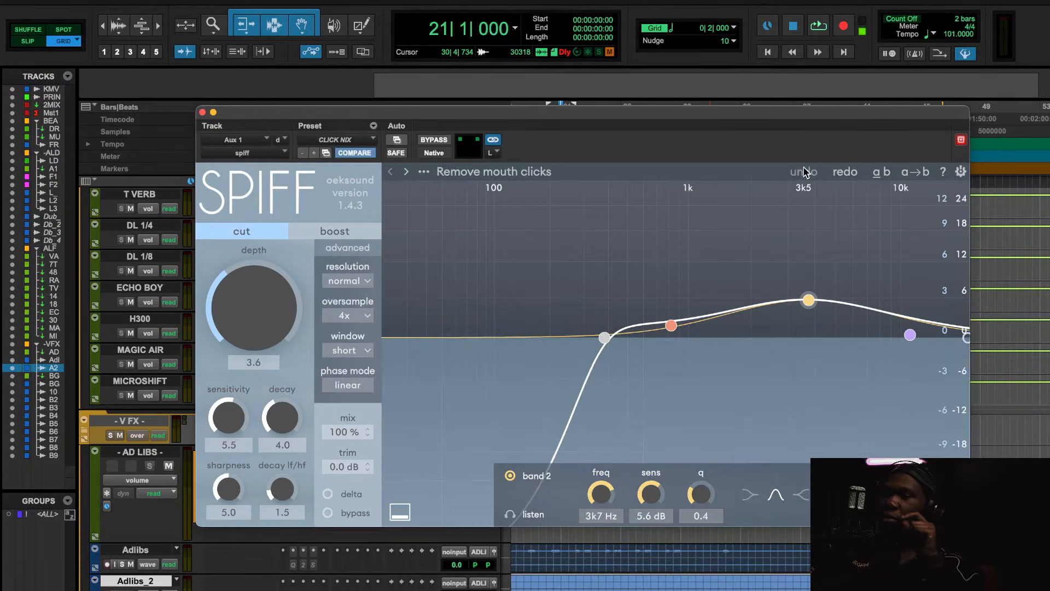
click(203, 112)
scroll(311, 339, up, 15)
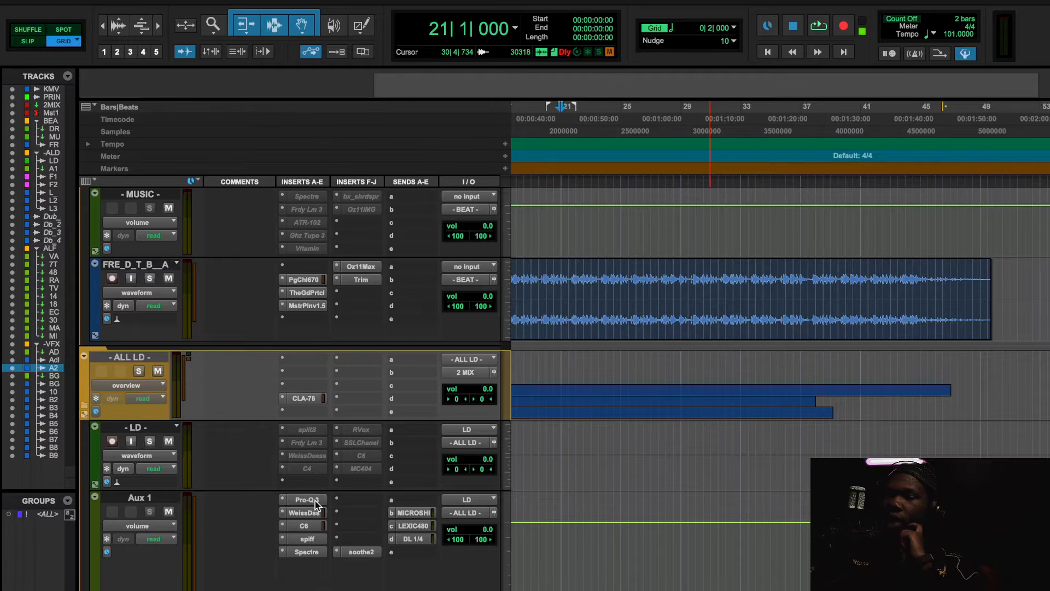
Open the C6 insert on Aux 1 and play back the vocal with band 6 soloed, then clear the solo.
key(space)
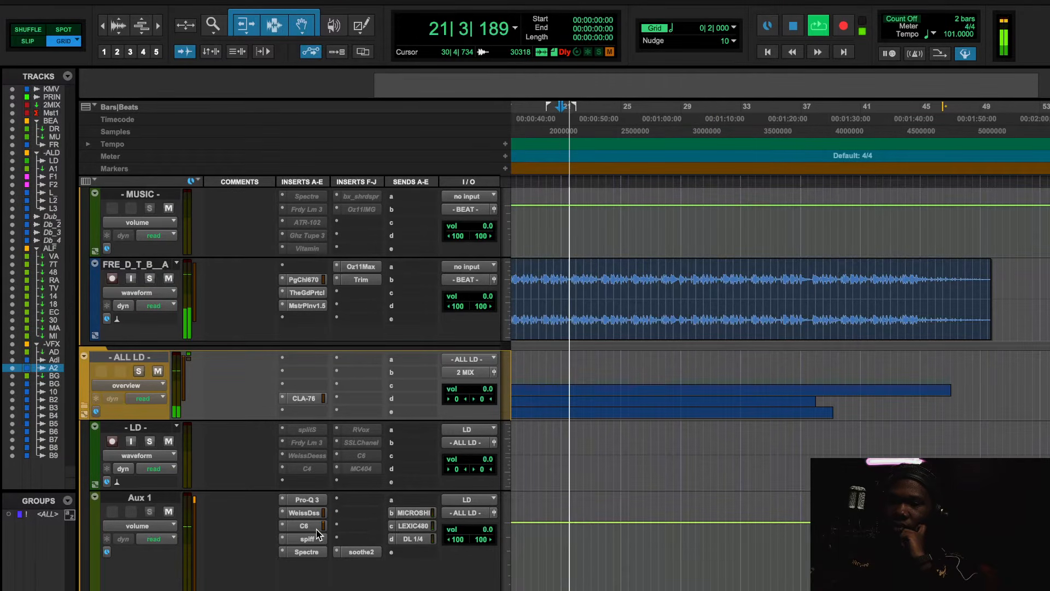
key(space)
click(313, 526)
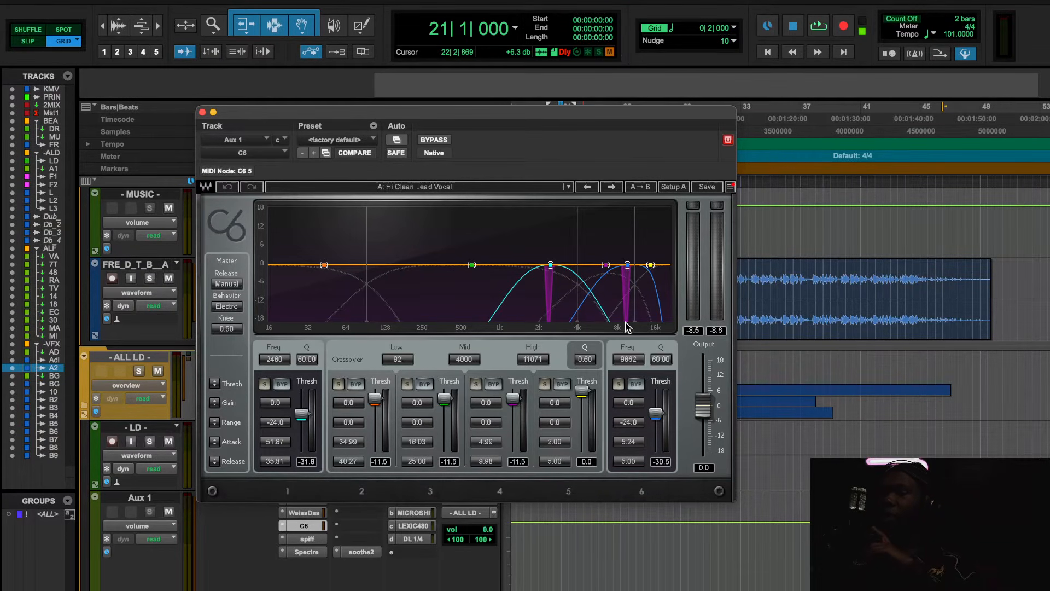
key(space)
click(618, 384)
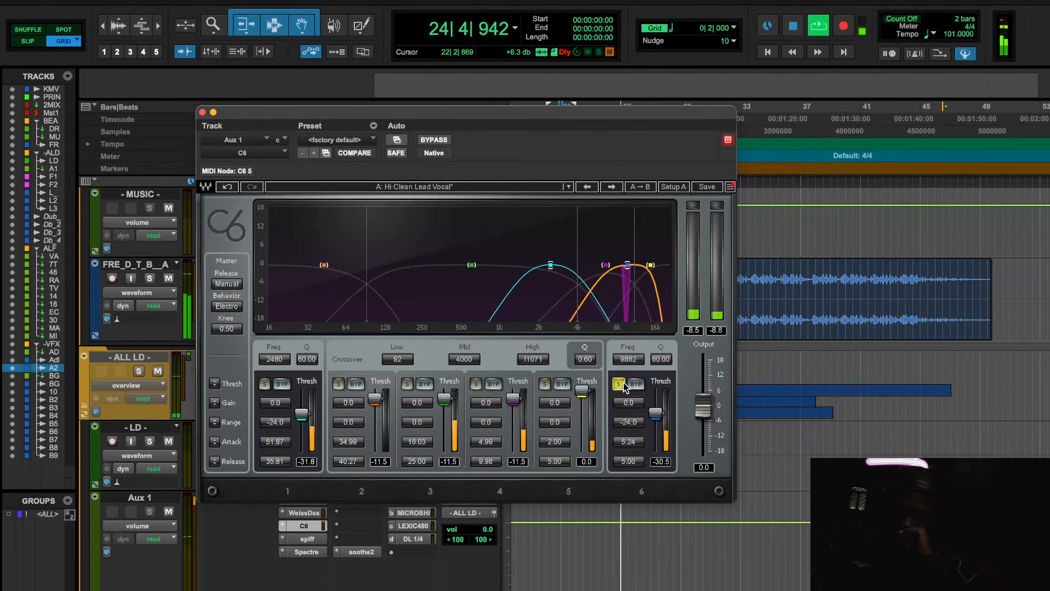
key(space)
click(618, 385)
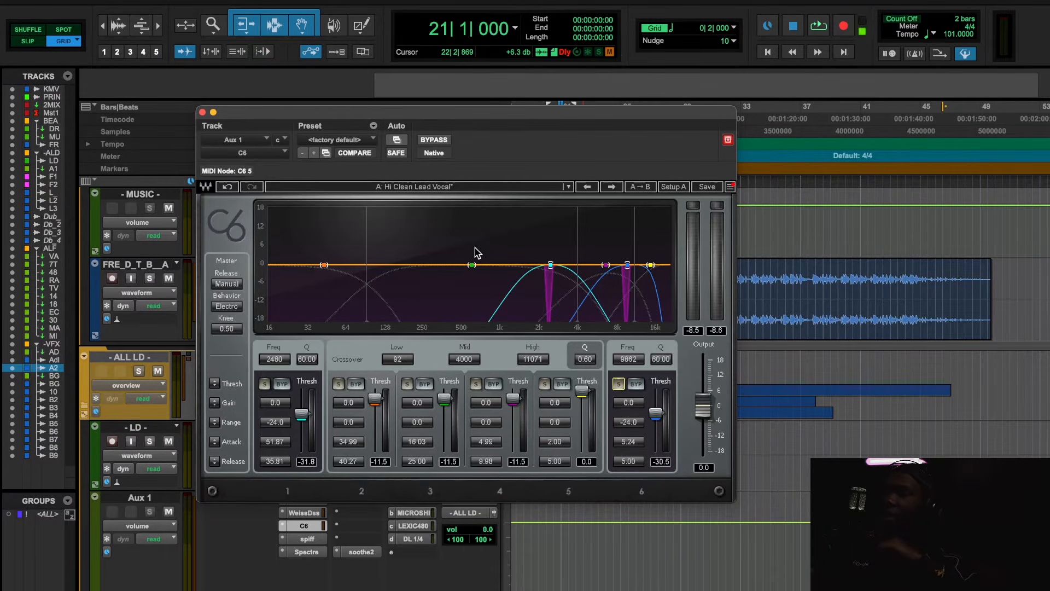
Play back the vocal with C6's band 1 at 2480 Hz soloed, clear the solo and close the plug-in.
key(space)
click(265, 384)
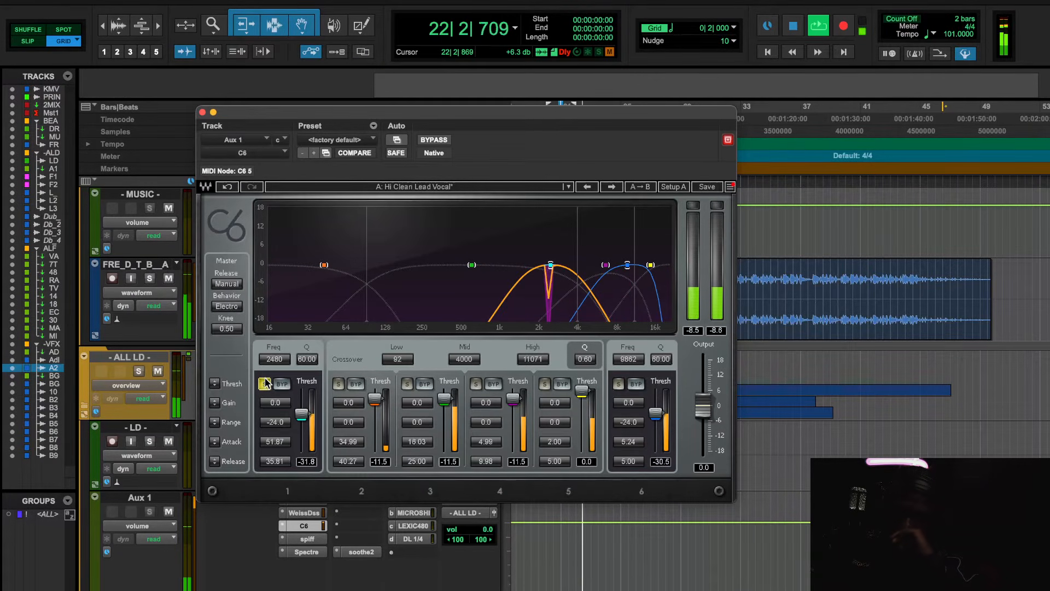
click(265, 384)
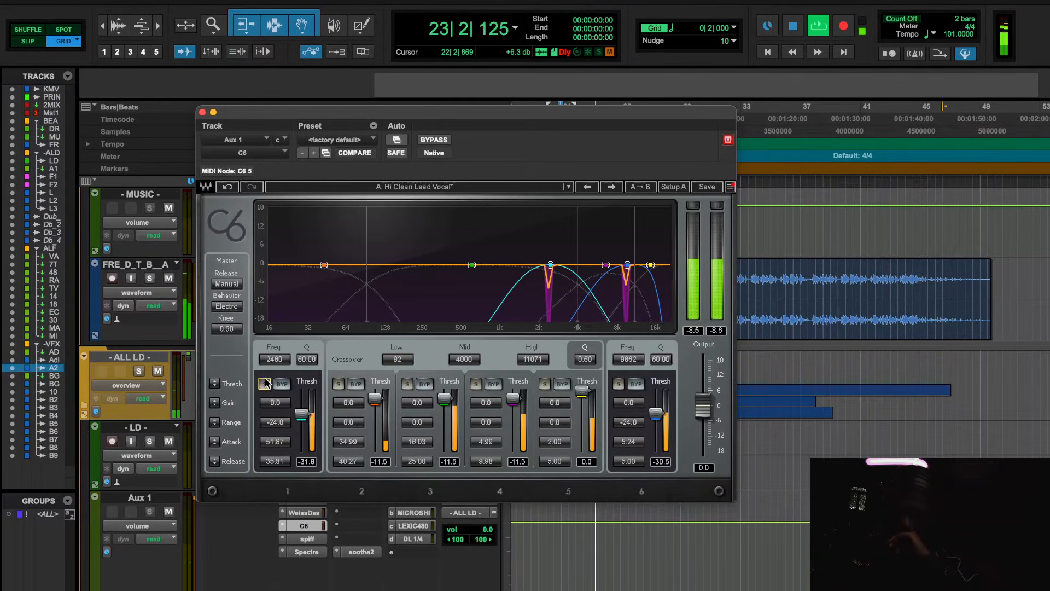
click(202, 112)
Reopen C6 on Aux 1 during playback, compare the vocal with the plug-in bypassed and active, and close it.
scroll(202, 399, up, 5)
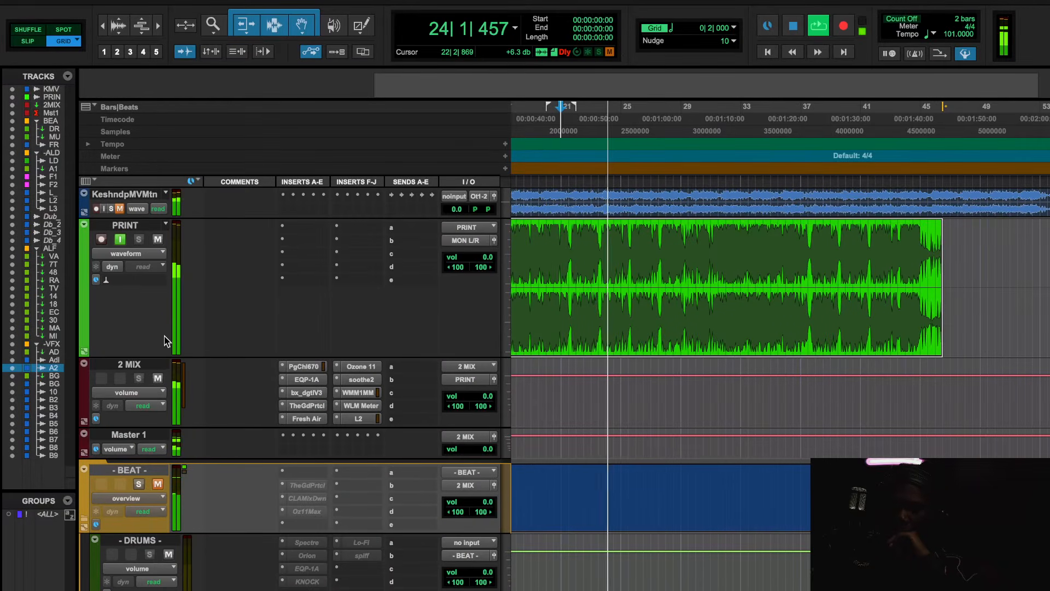
scroll(233, 545, down, 1)
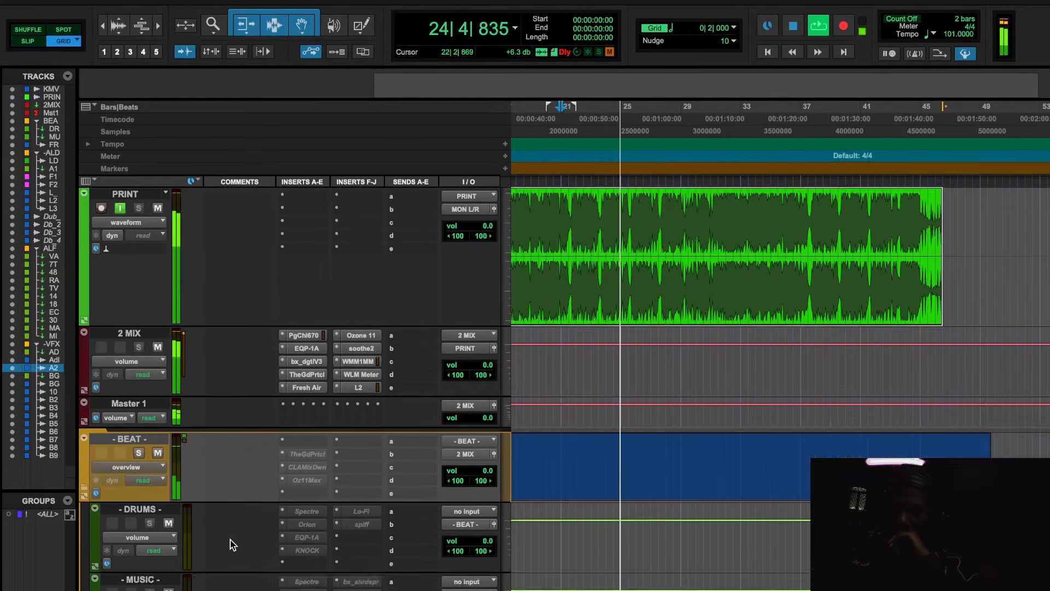
scroll(232, 544, down, 5)
click(322, 372)
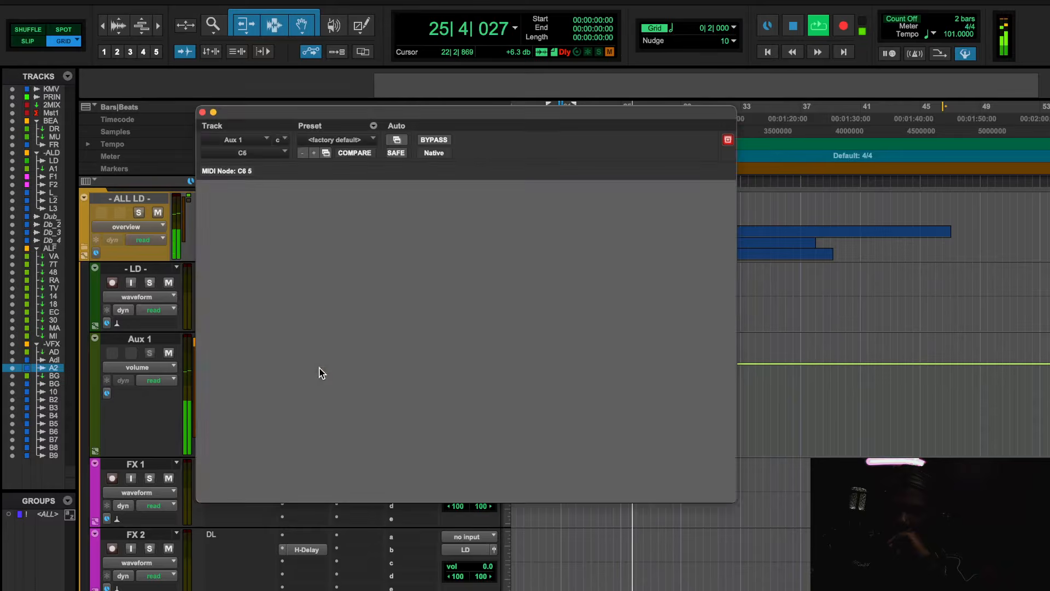
click(432, 141)
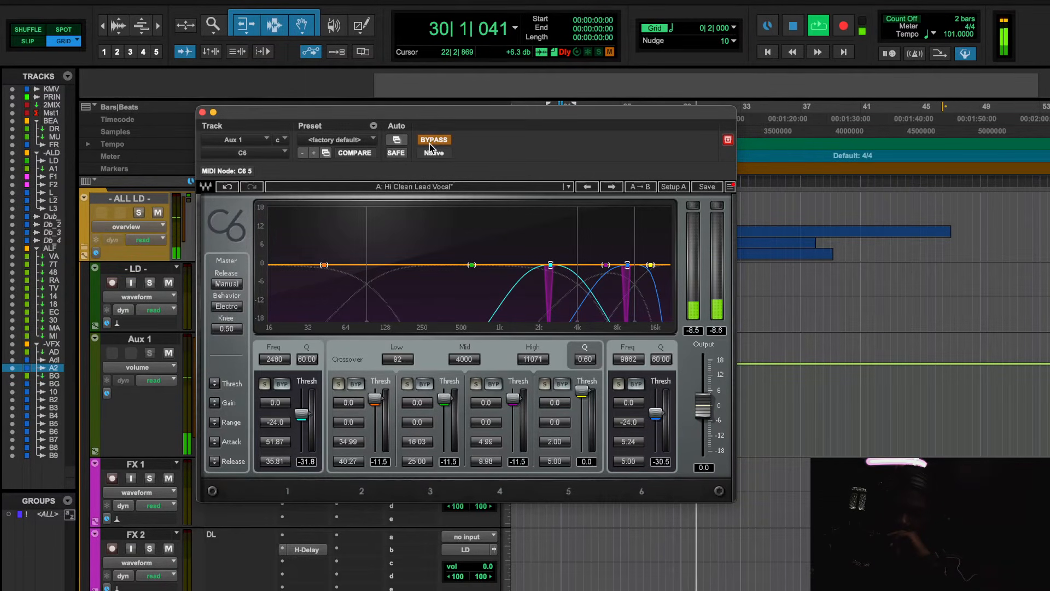
click(430, 144)
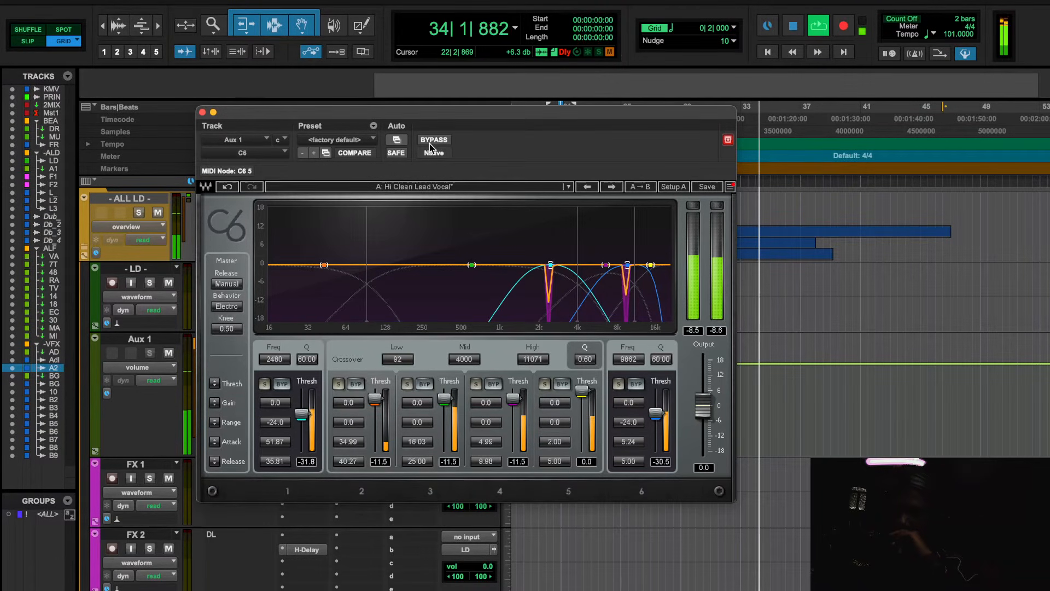
key(space)
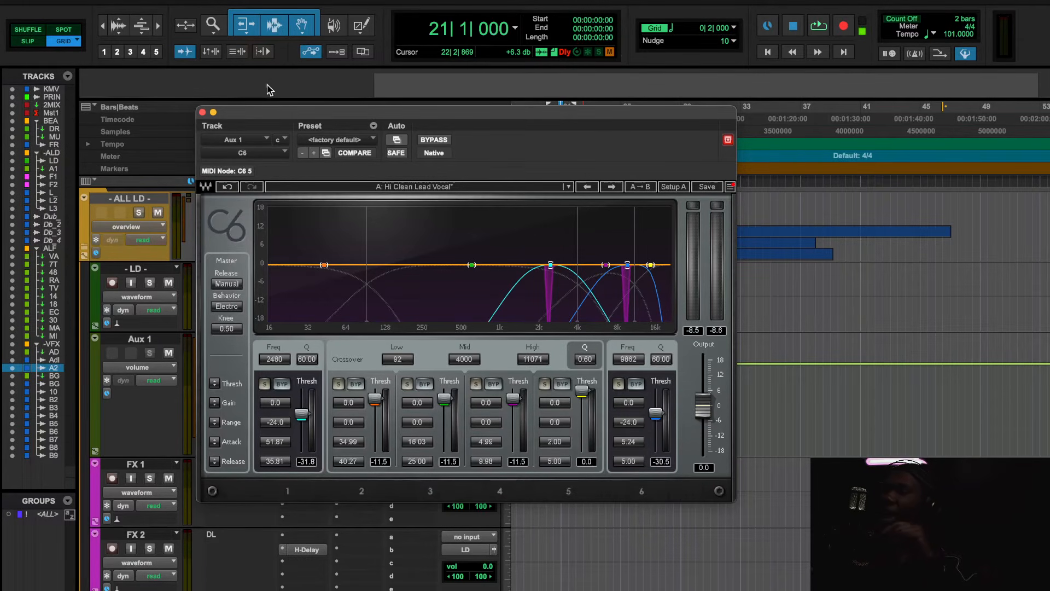
click(203, 113)
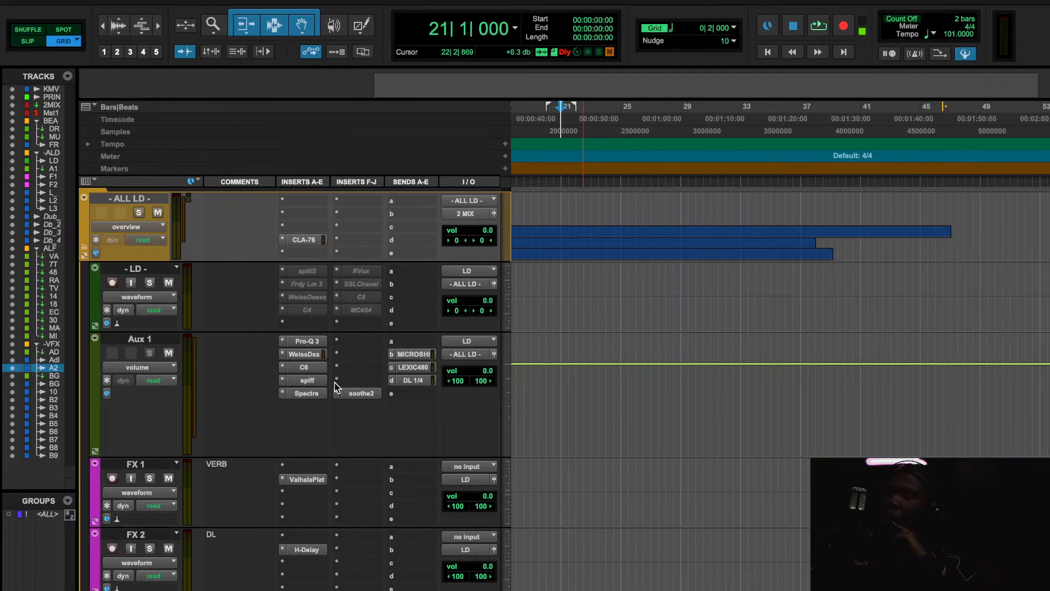
Examine the settings of the Spectre and spiff inserts on Aux 1, closing each plug-in.
click(306, 394)
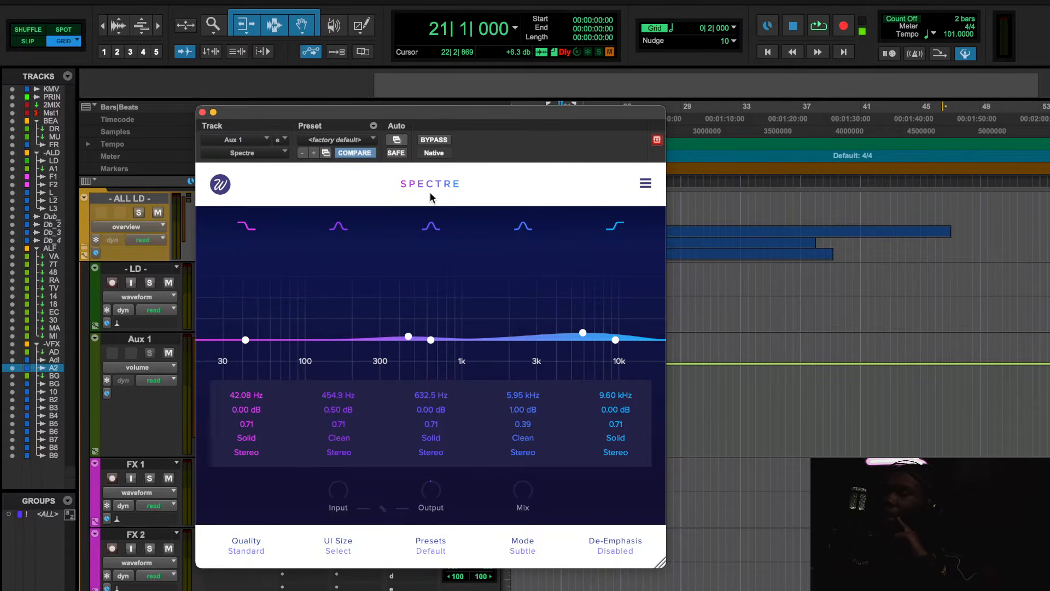
click(202, 112)
click(308, 380)
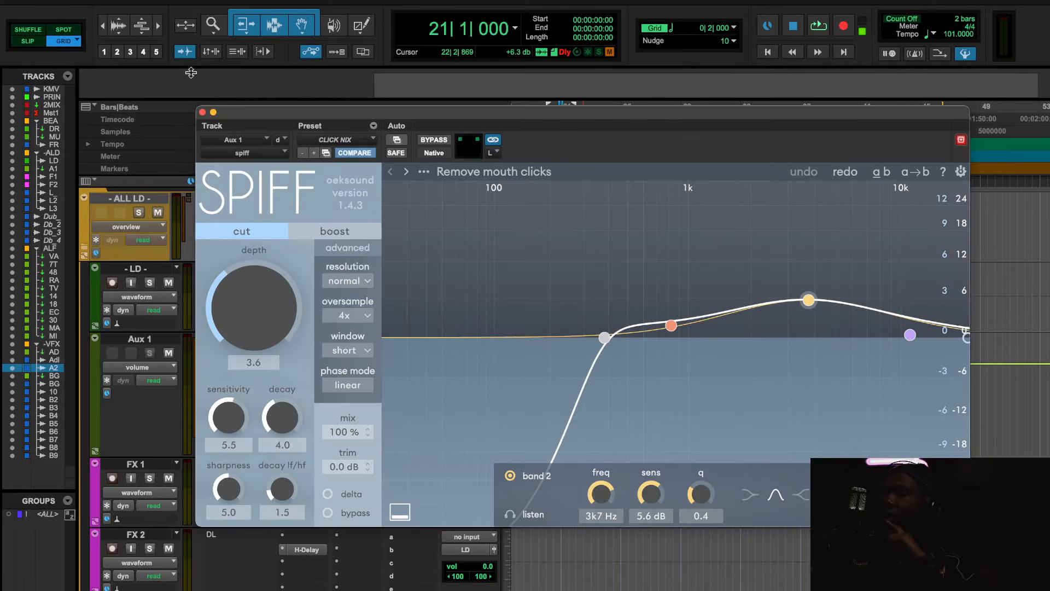
click(202, 112)
Open Spectre on Aux 1, compare its bypassed and active sound twice during playback, and close the plug-in.
click(304, 393)
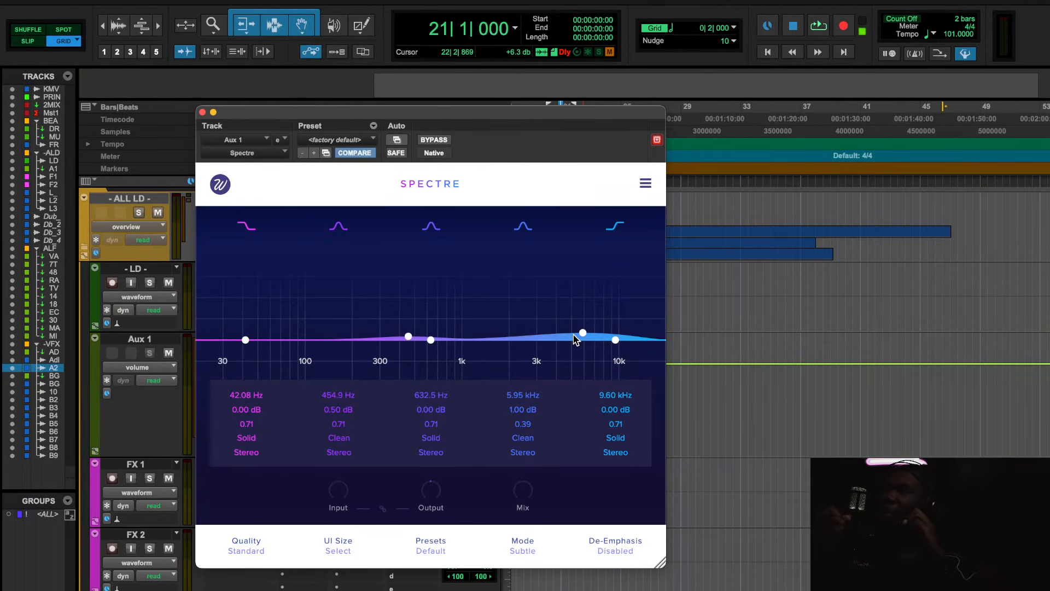
key(space)
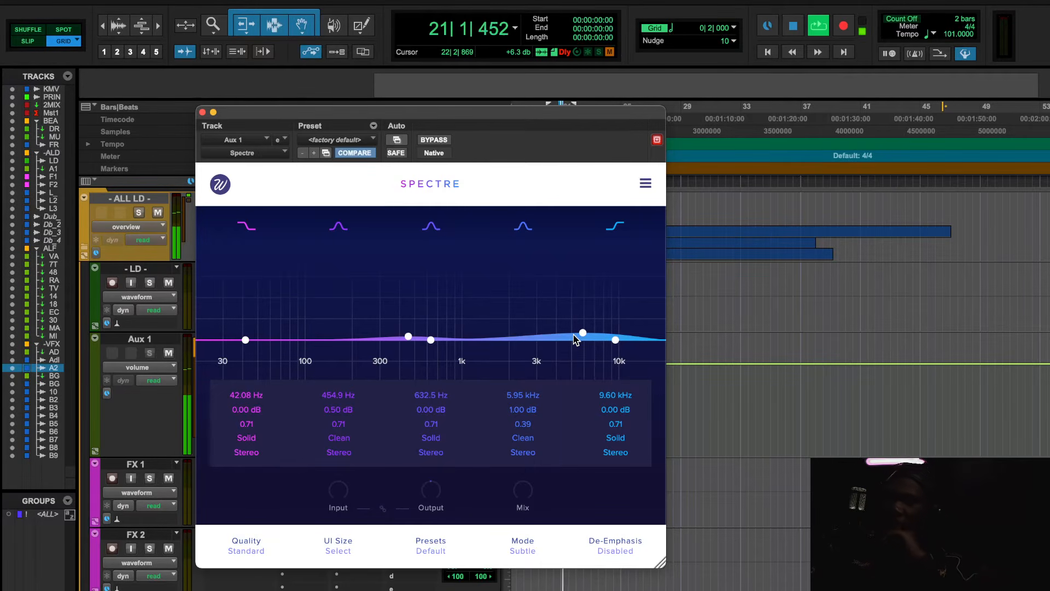
click(574, 336)
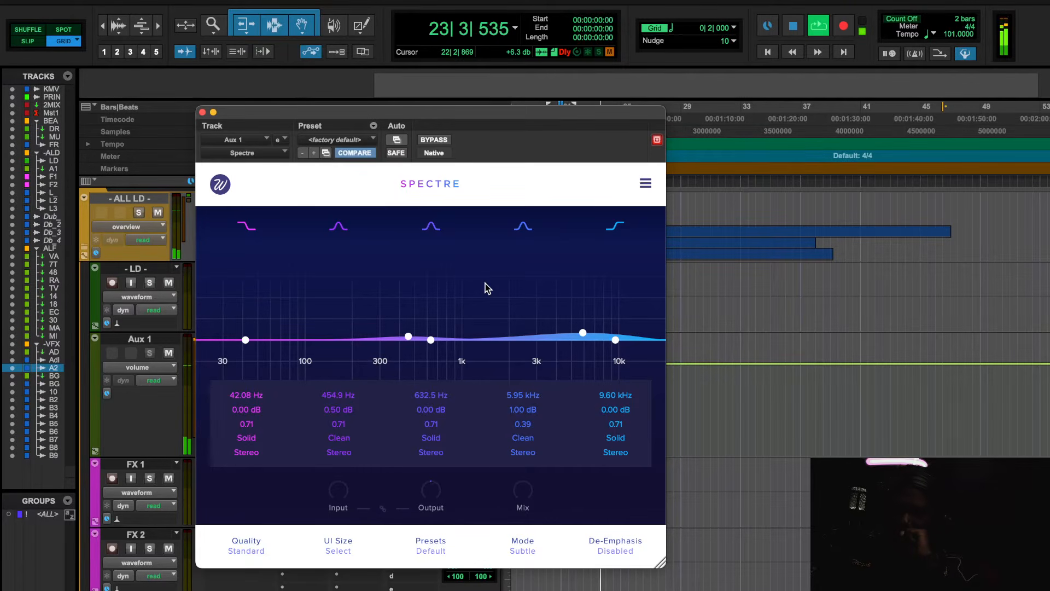
click(444, 143)
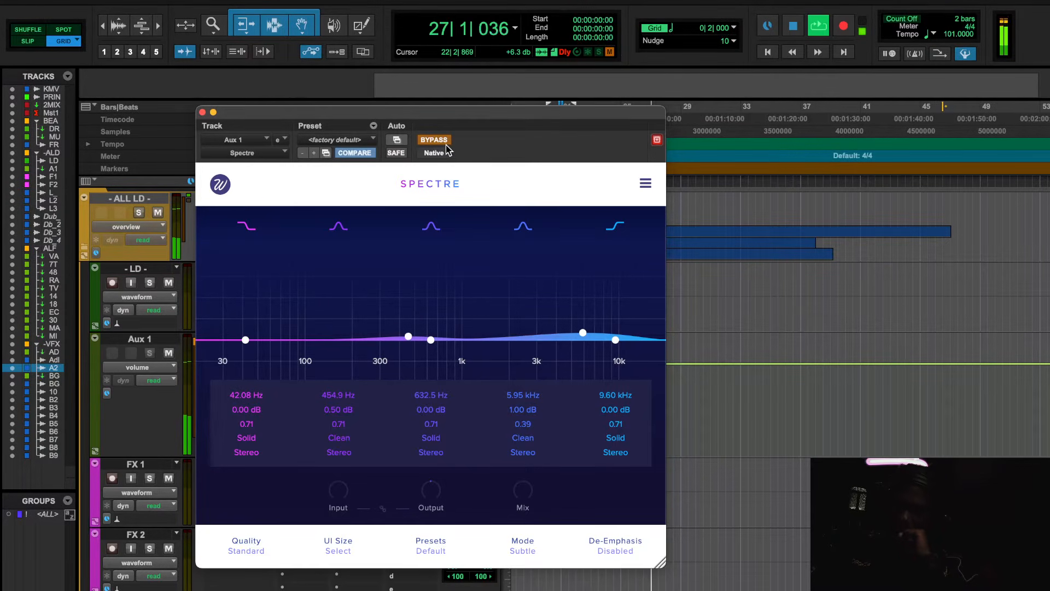
click(446, 145)
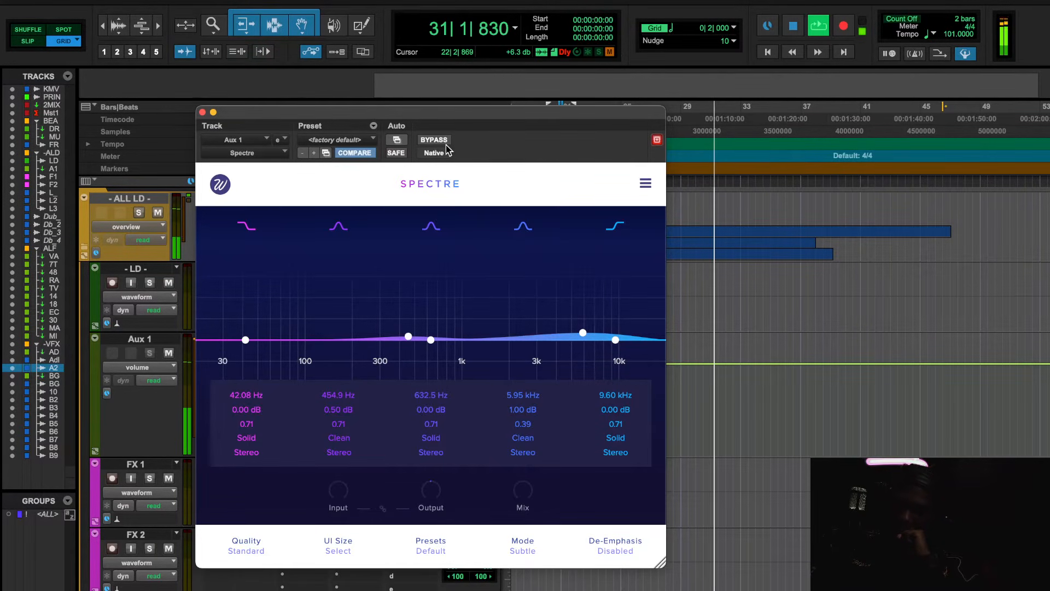
click(442, 140)
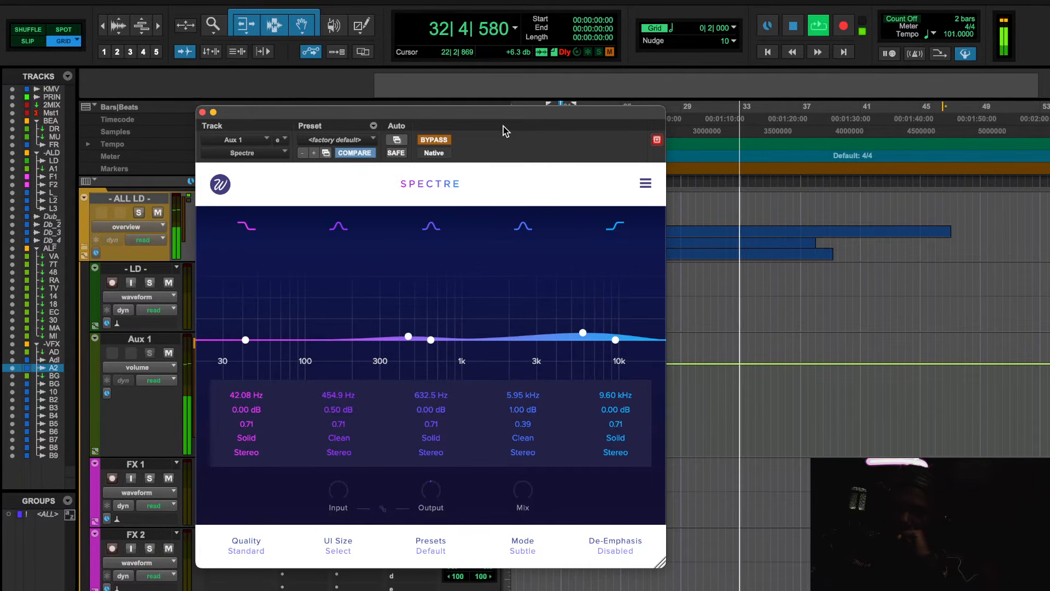
click(437, 141)
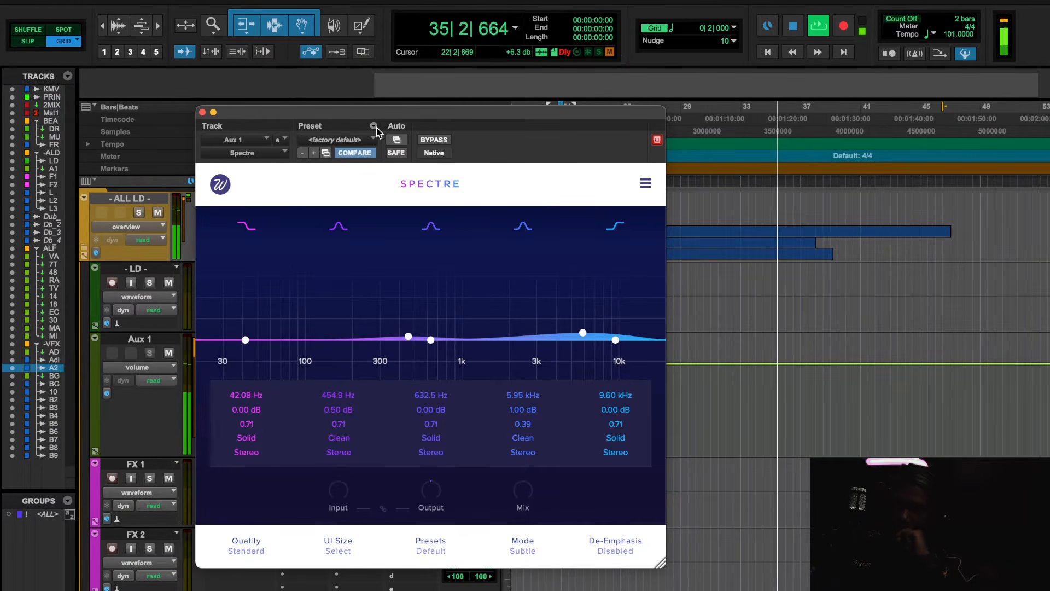
key(space)
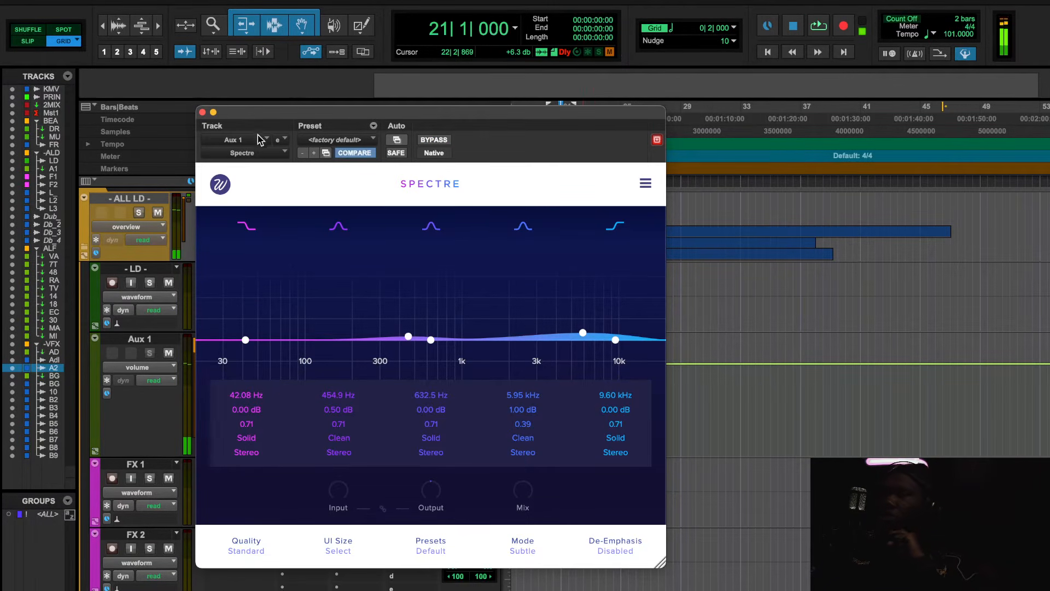
click(202, 112)
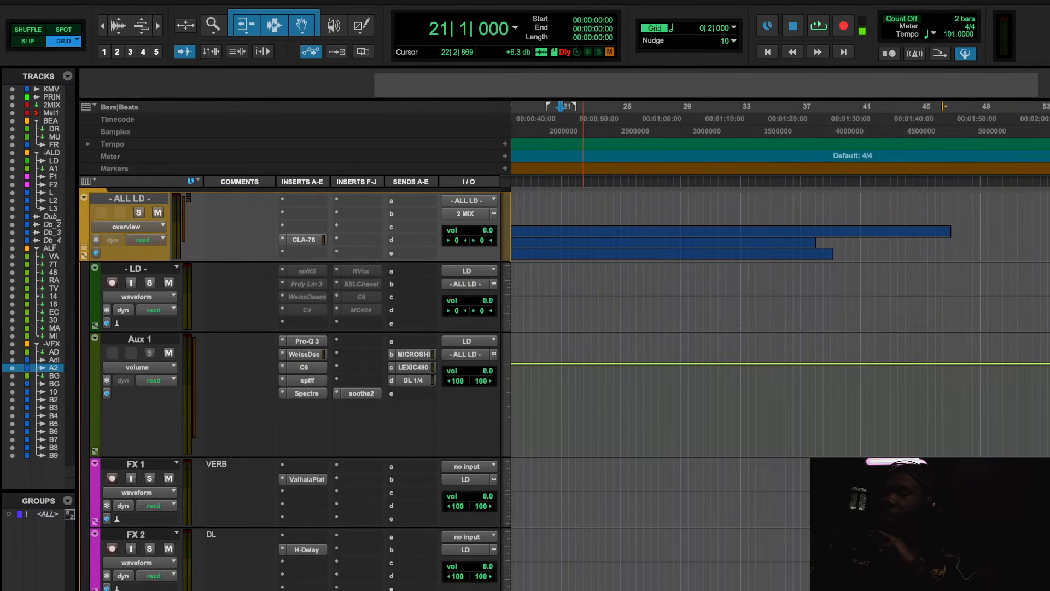
Play the section again and recheck the vocal once with Spectre bypassed and active, leaving the plug-in active and closed.
key(space)
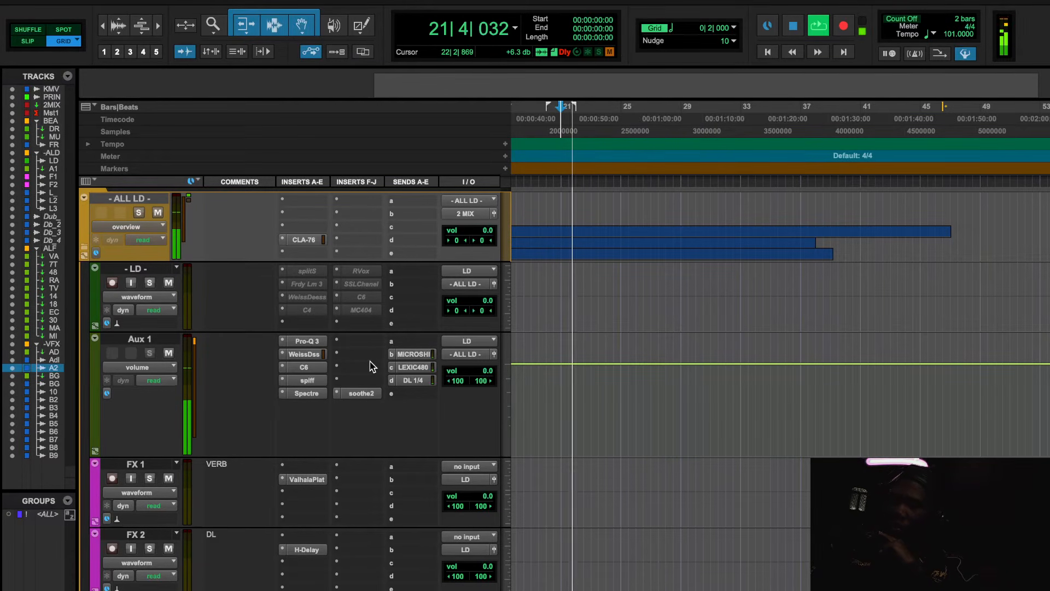
click(304, 393)
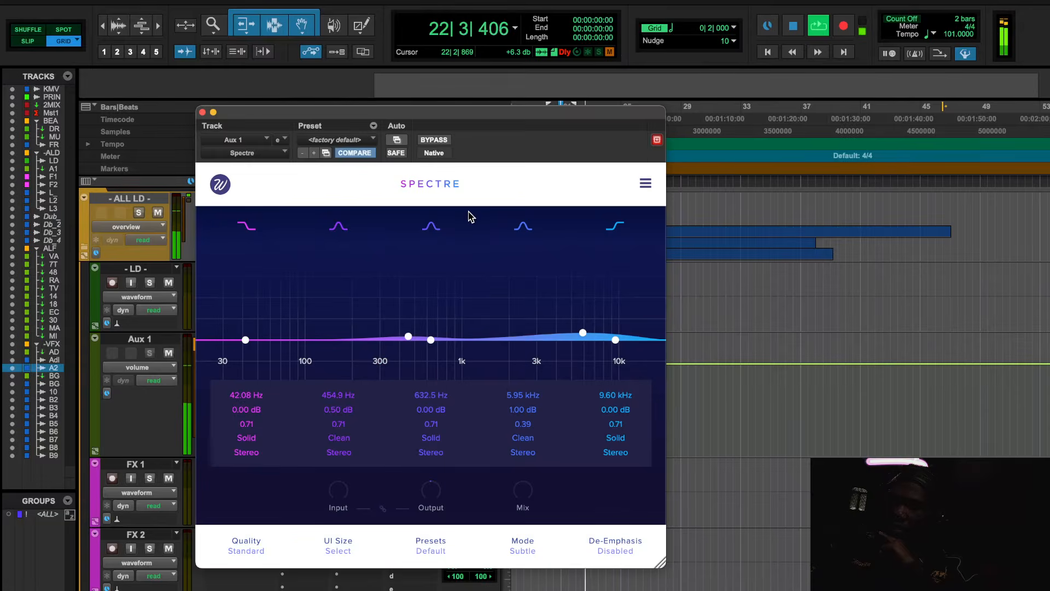
click(434, 140)
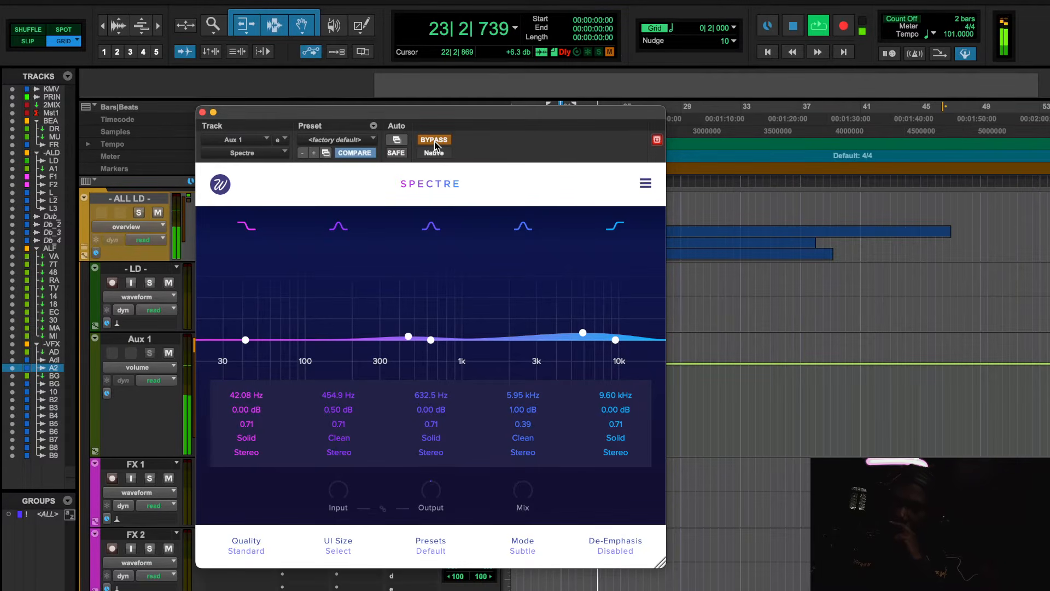
click(434, 140)
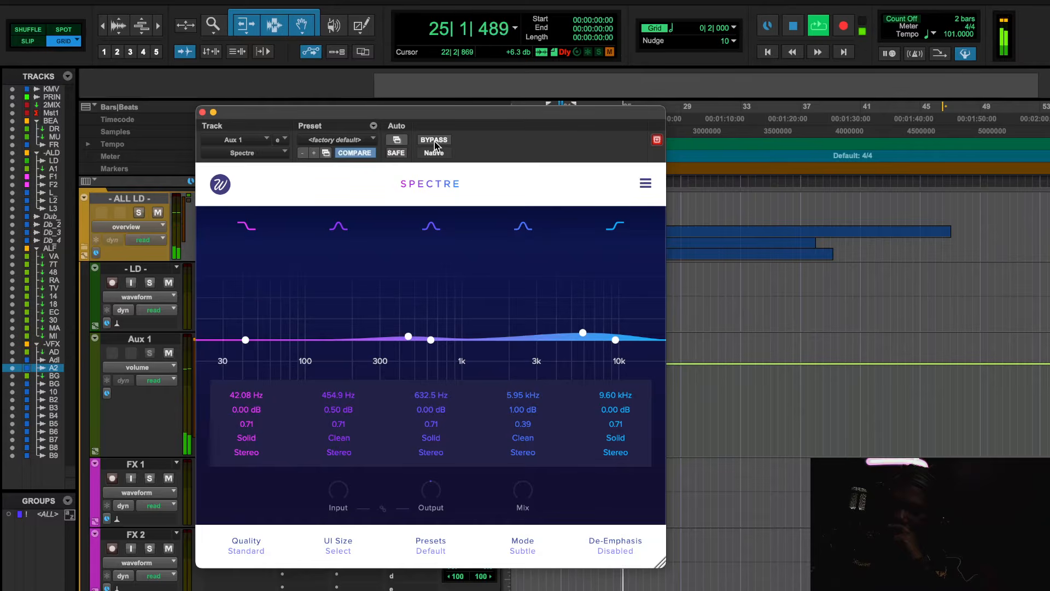
key(space)
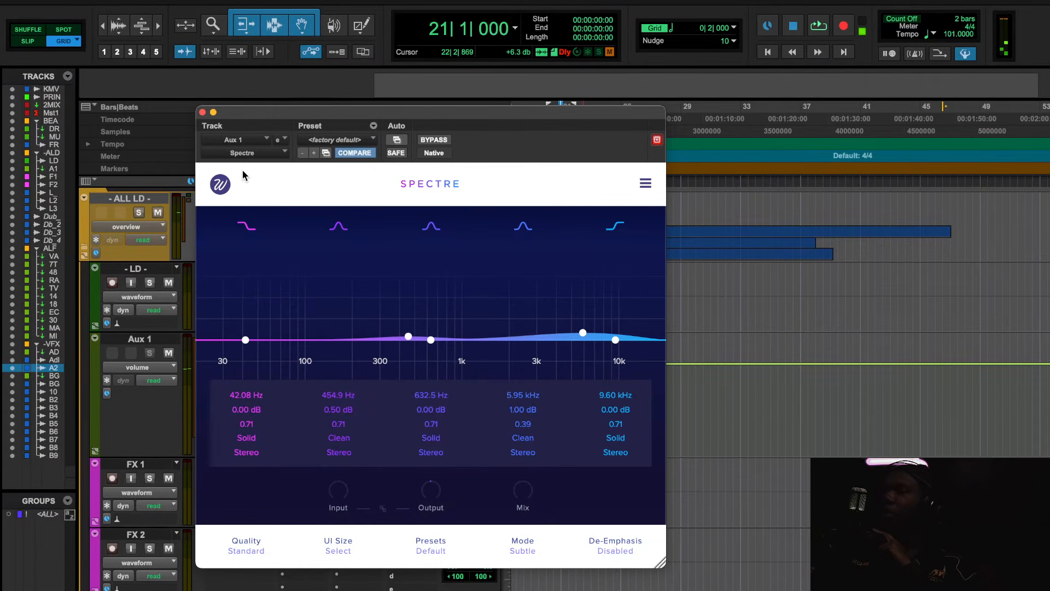
click(202, 112)
Open soothe2 on Aux 1, play back the vocal with it active and bypassed, and close the plug-in.
click(360, 394)
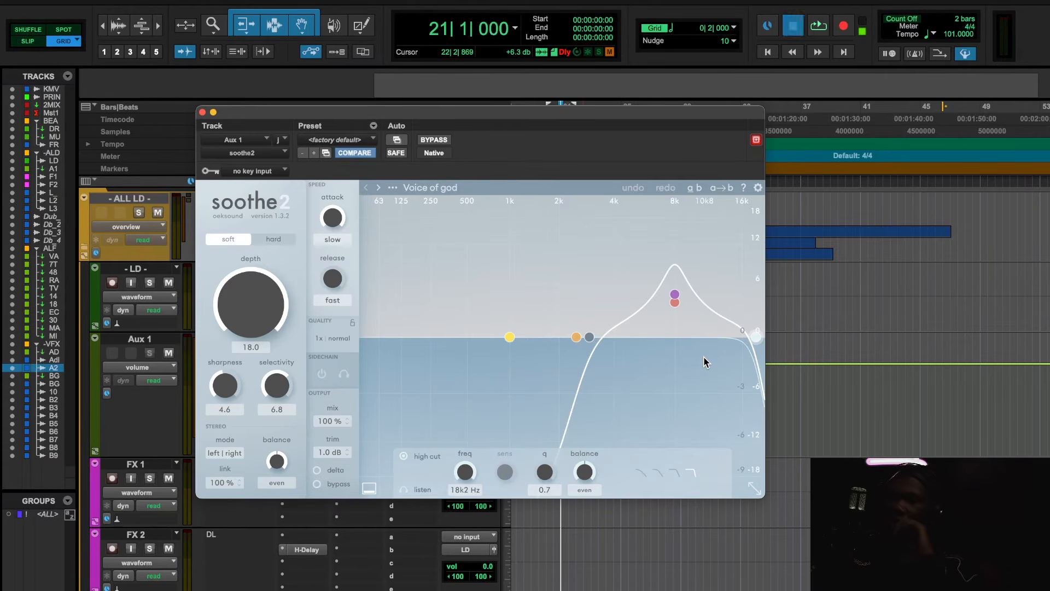
key(space)
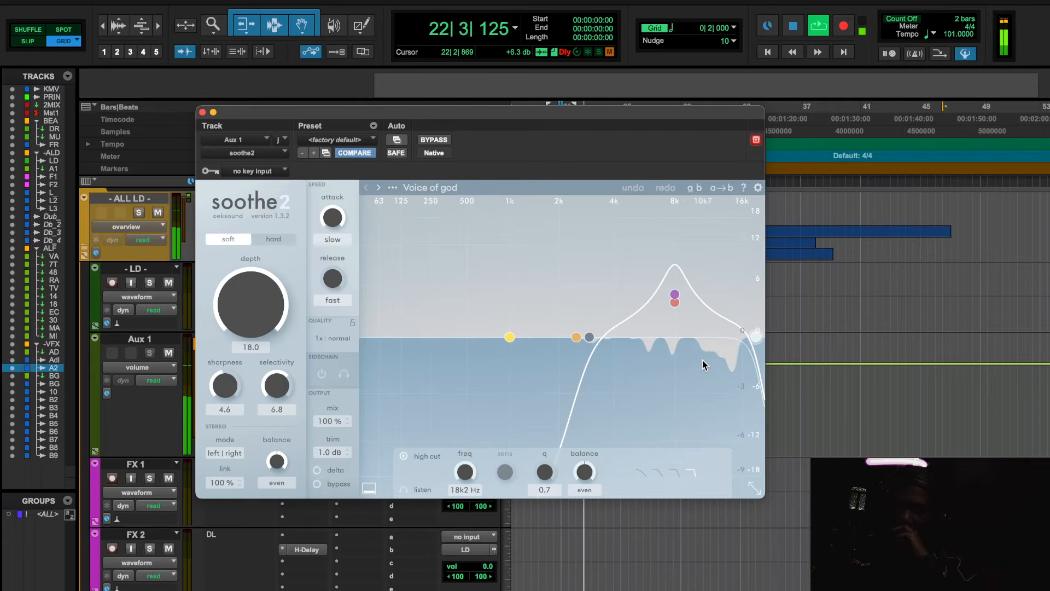
click(430, 141)
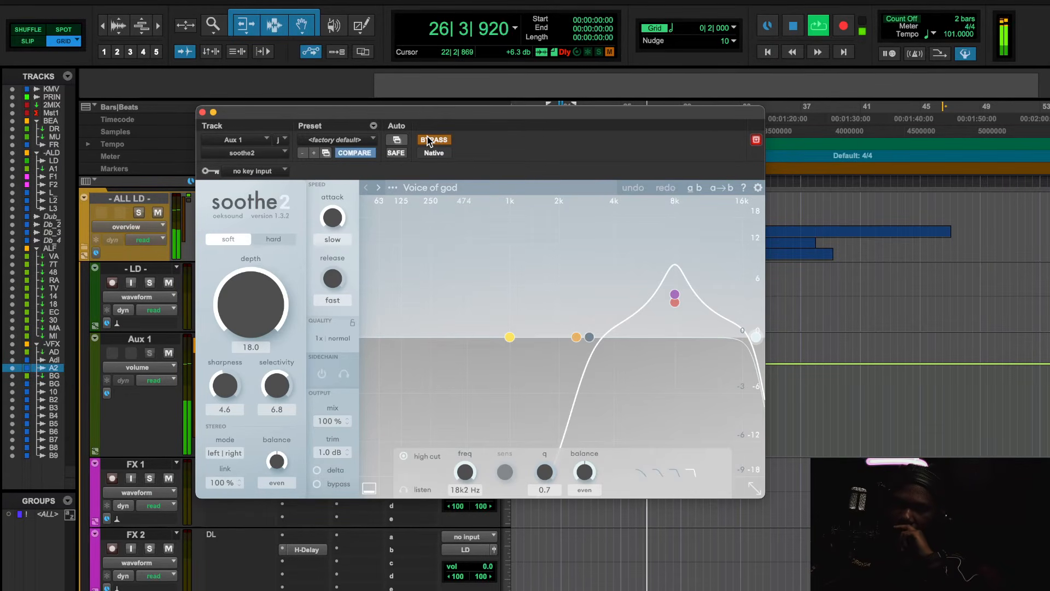
click(429, 140)
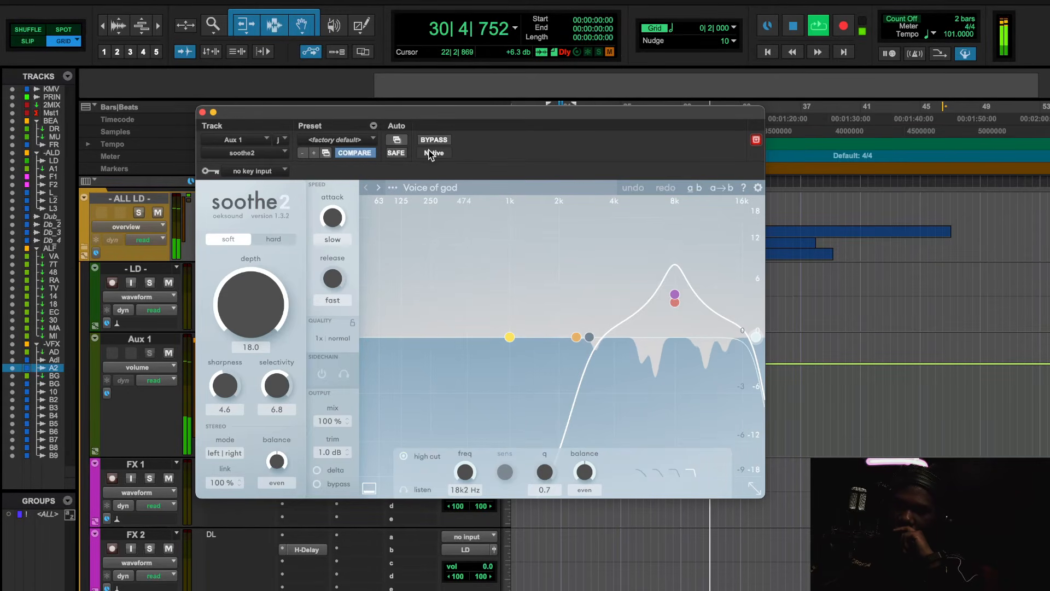
click(202, 113)
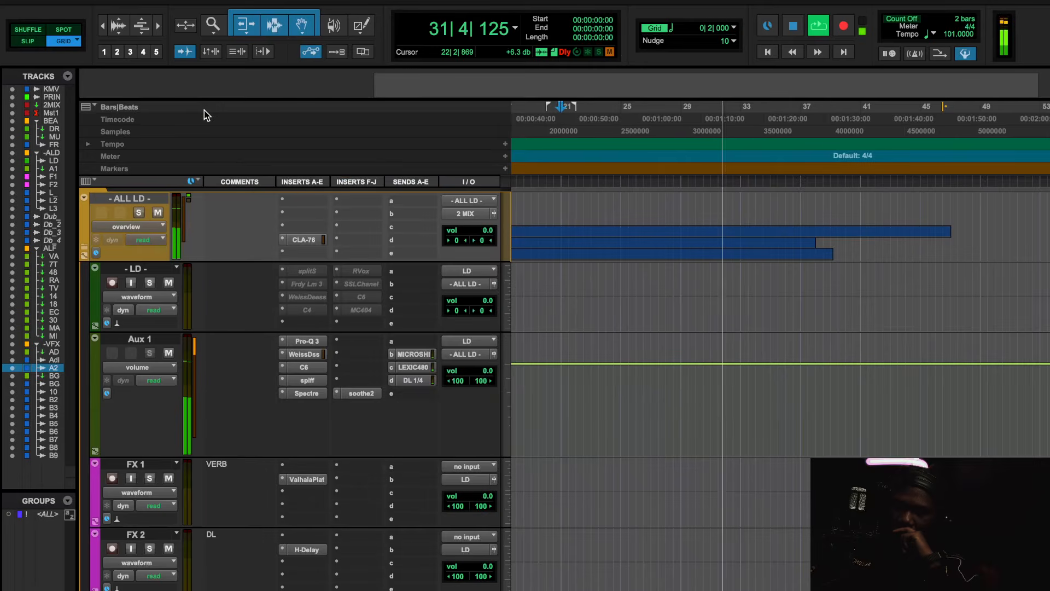
Open Pro-Q 3 on Aux 1 and solo its 1355.9 Hz band briefly during playback.
click(323, 343)
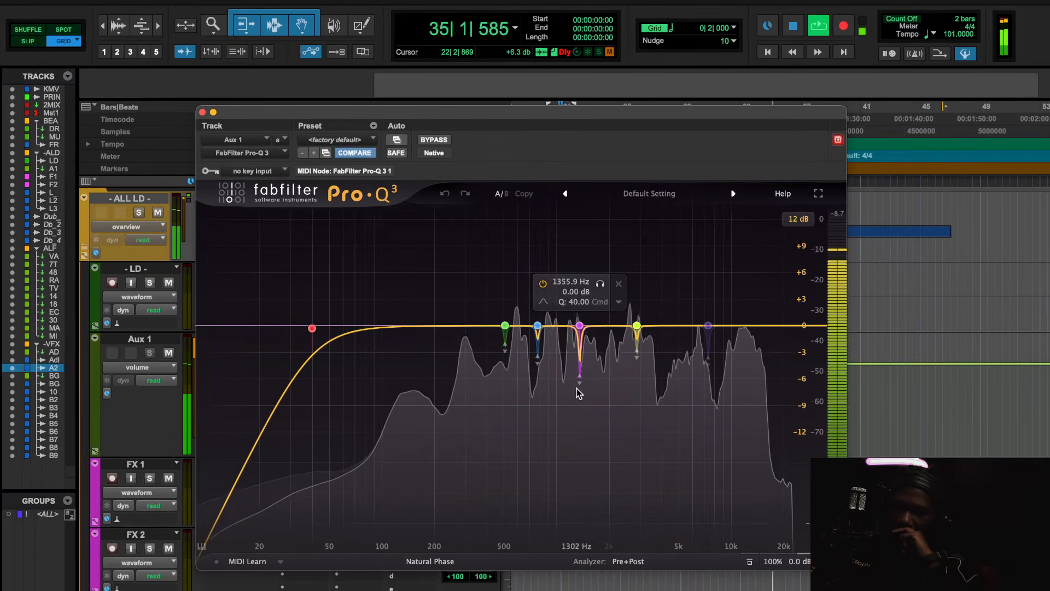
click(600, 284)
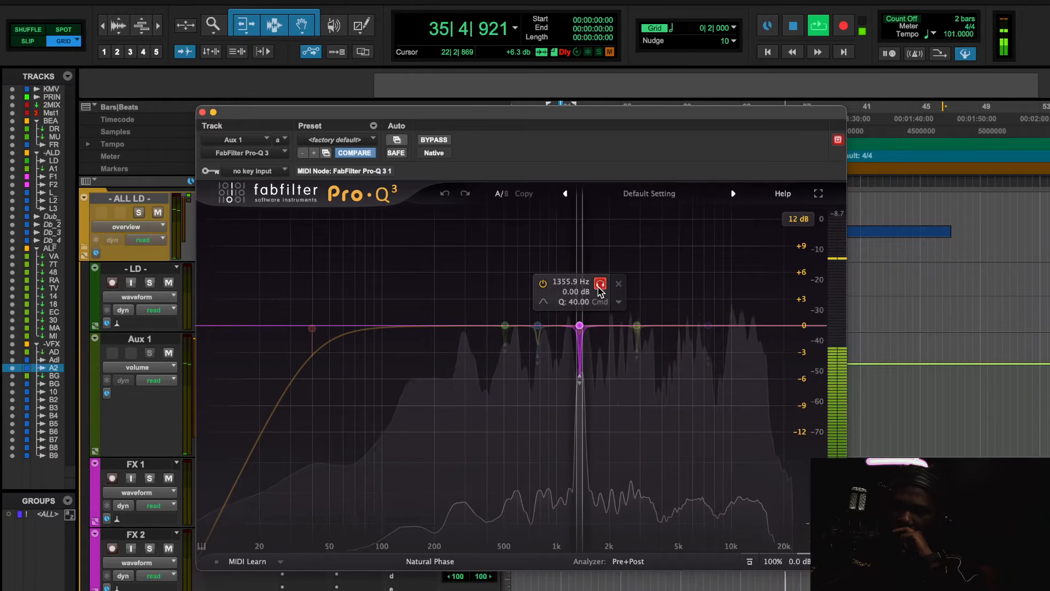
click(600, 288)
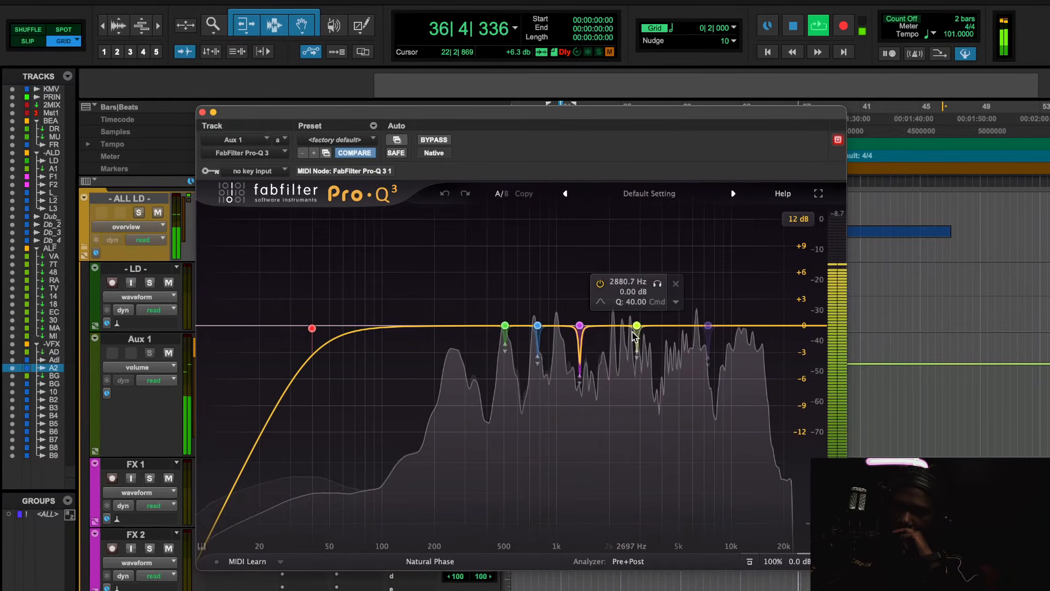
Compare the vocal with Aux 1's Pro-Q 3 bypassed and active, stop playback, and close the plug-in.
click(436, 140)
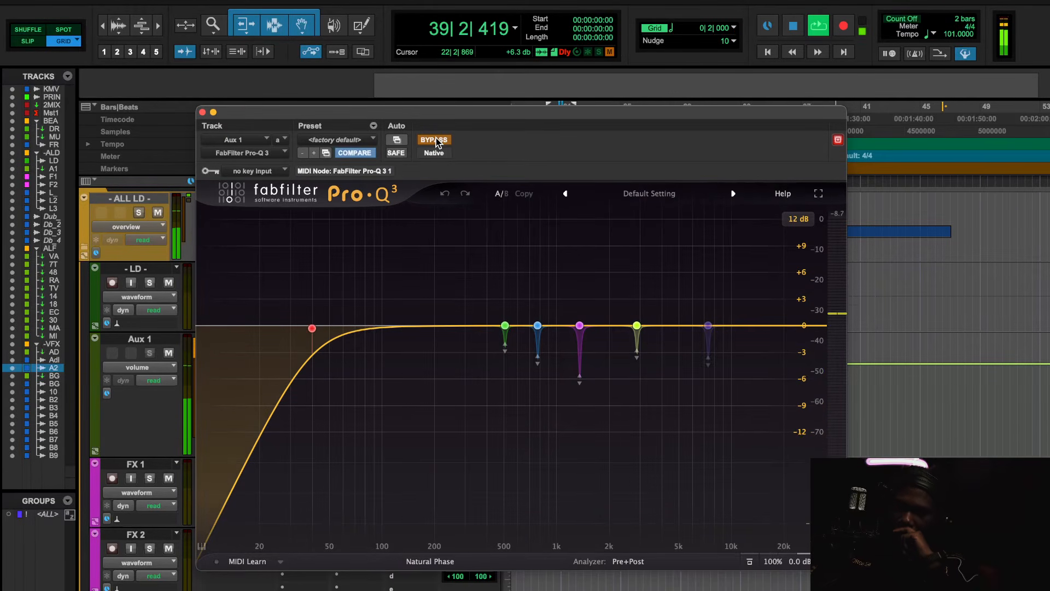
click(436, 140)
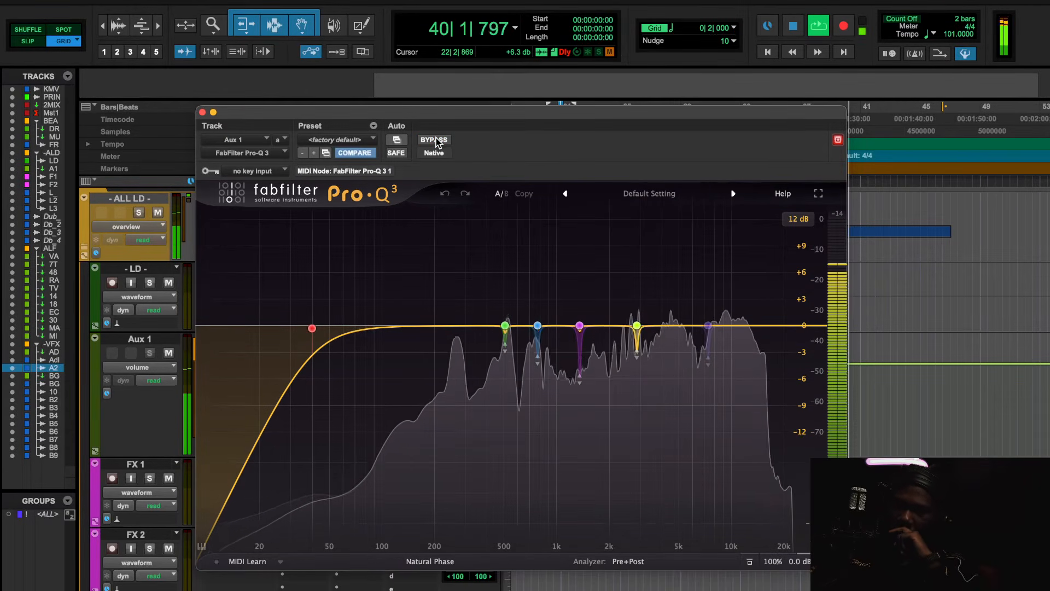
key(space)
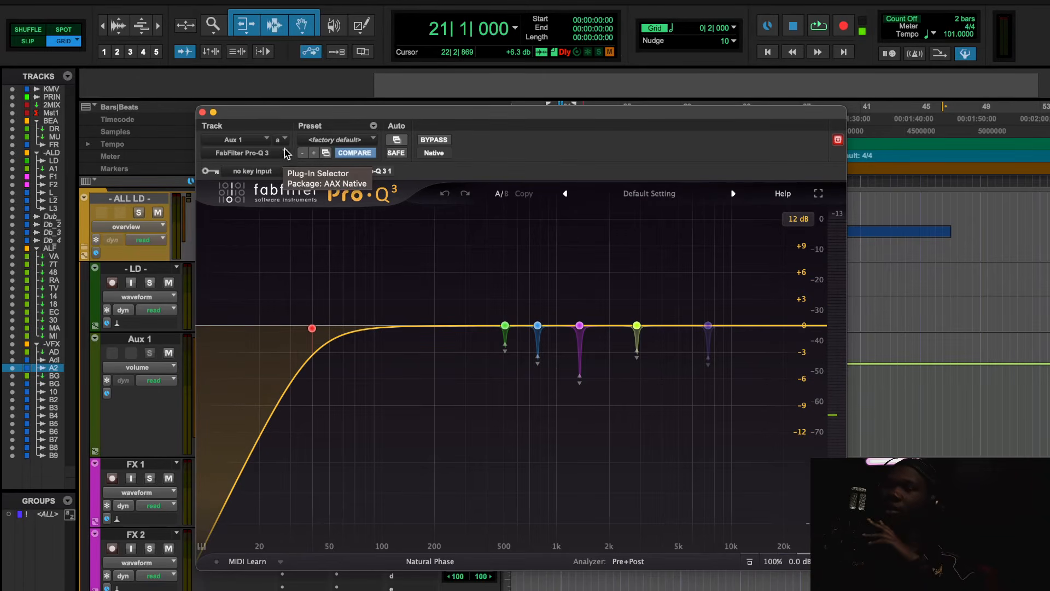
click(202, 112)
Find the MICROSHIFT effects track and inspect its Pro-Q 3 and the insert before it, closing each plug-in.
scroll(421, 379, down, 15)
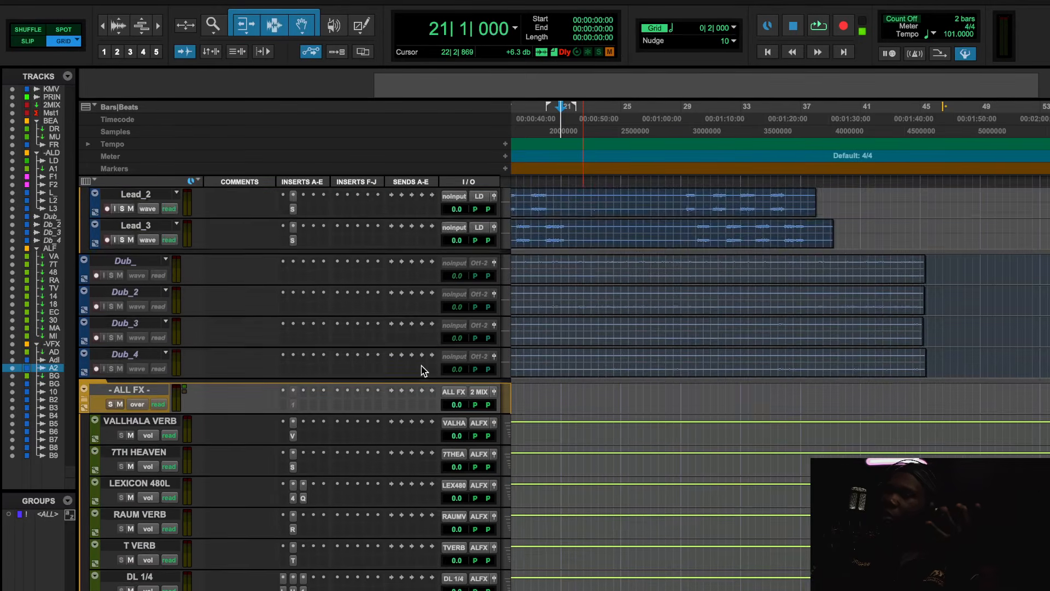
scroll(421, 368, down, 3)
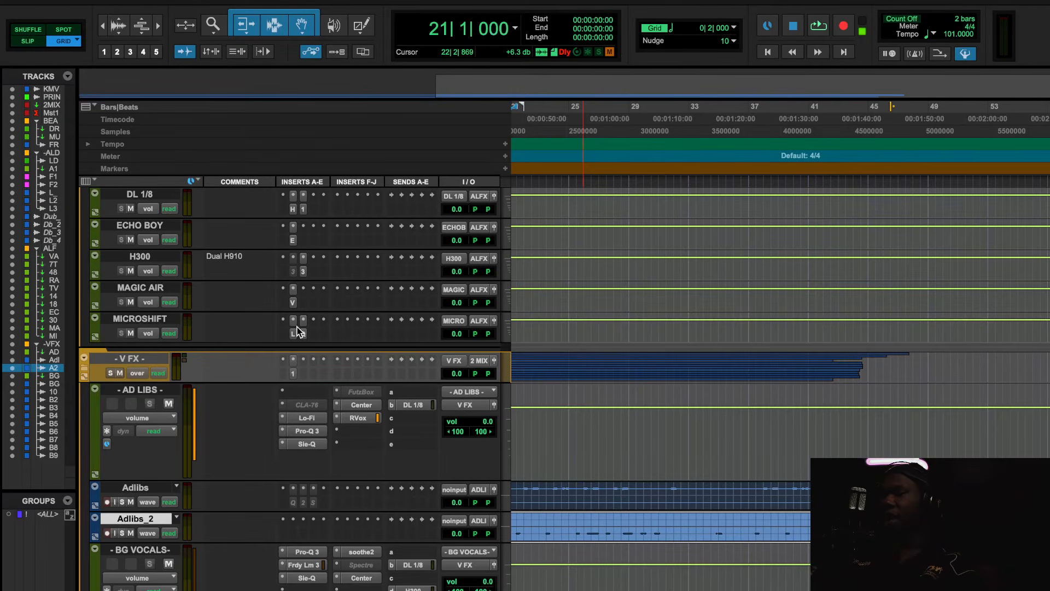
scroll(298, 331, up, 20)
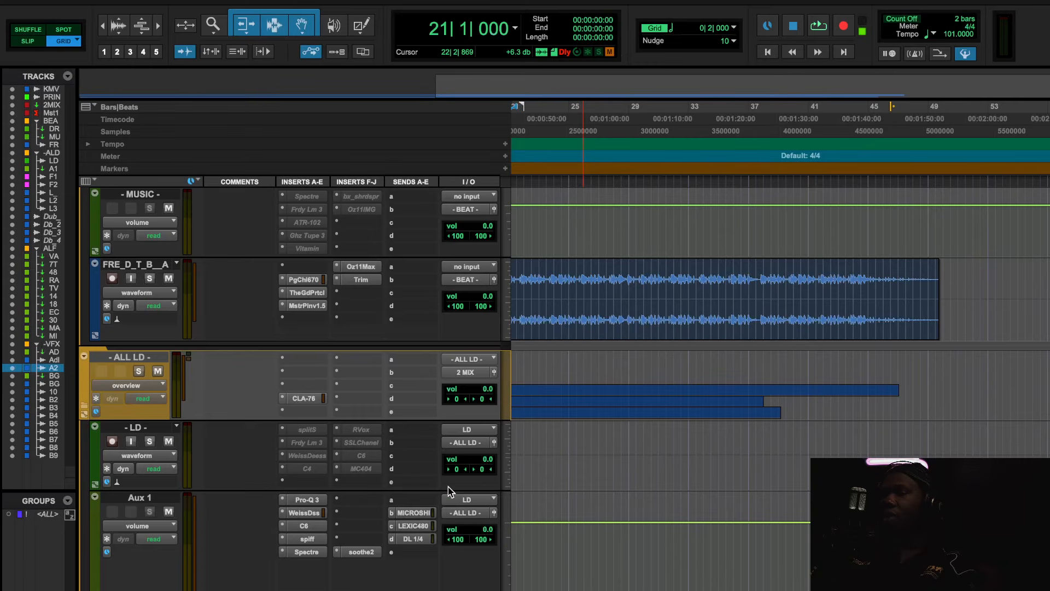
scroll(448, 487, up, 8)
scroll(447, 486, down, 20)
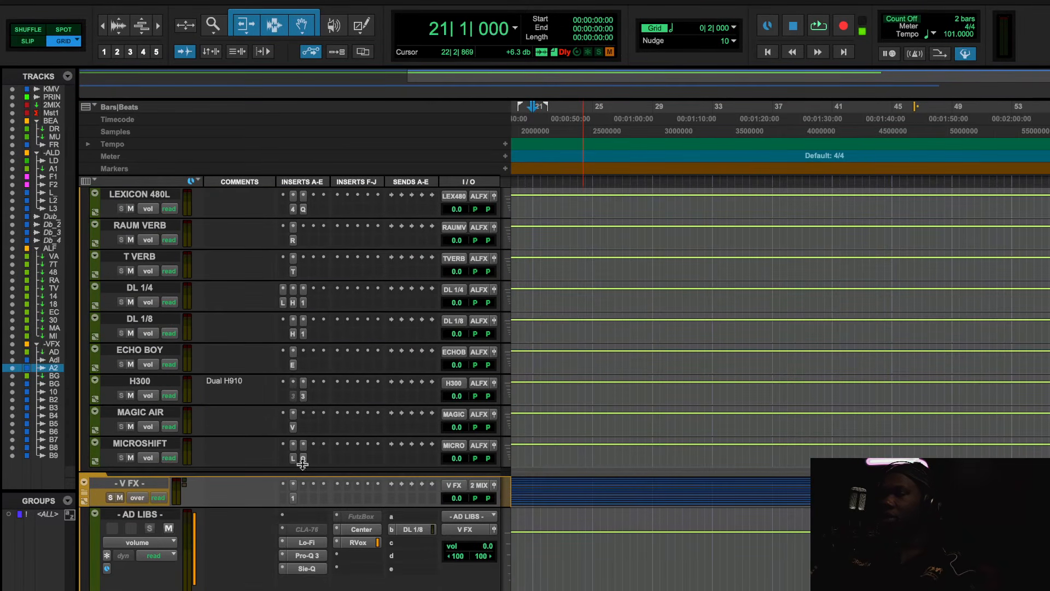
click(302, 459)
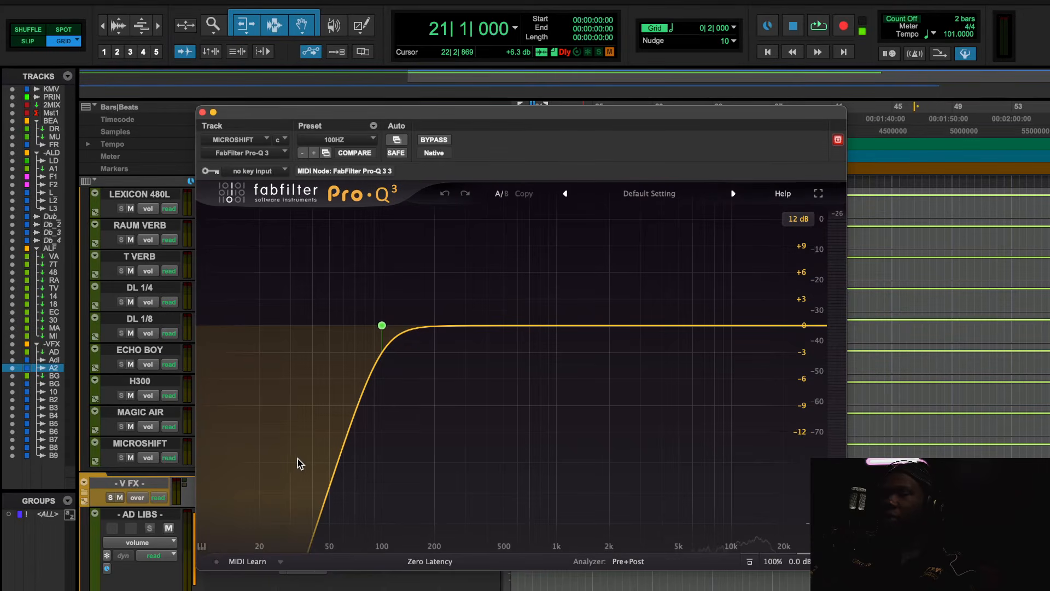
click(202, 112)
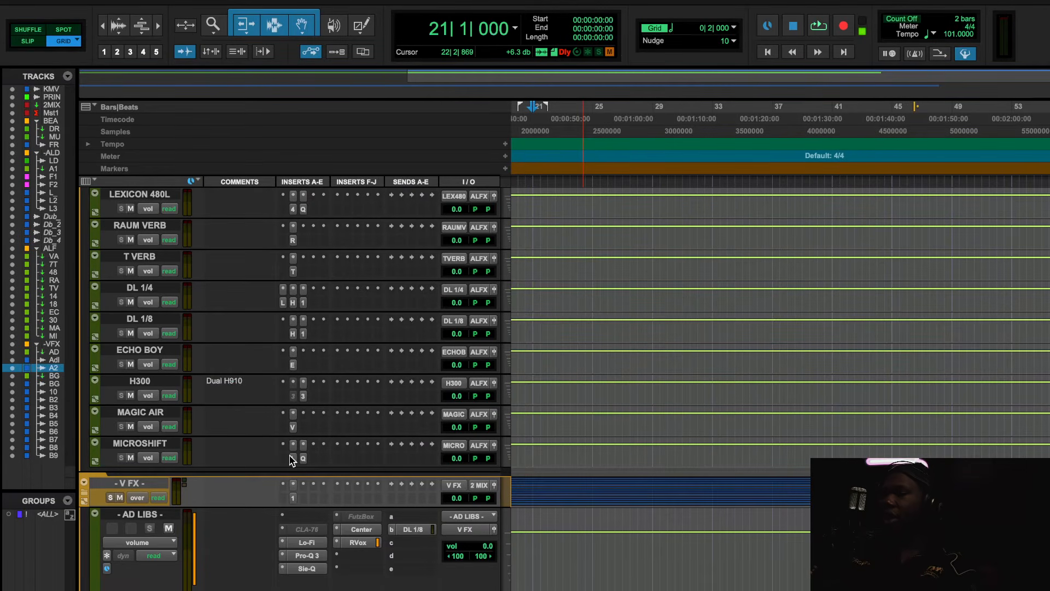
click(292, 459)
click(290, 457)
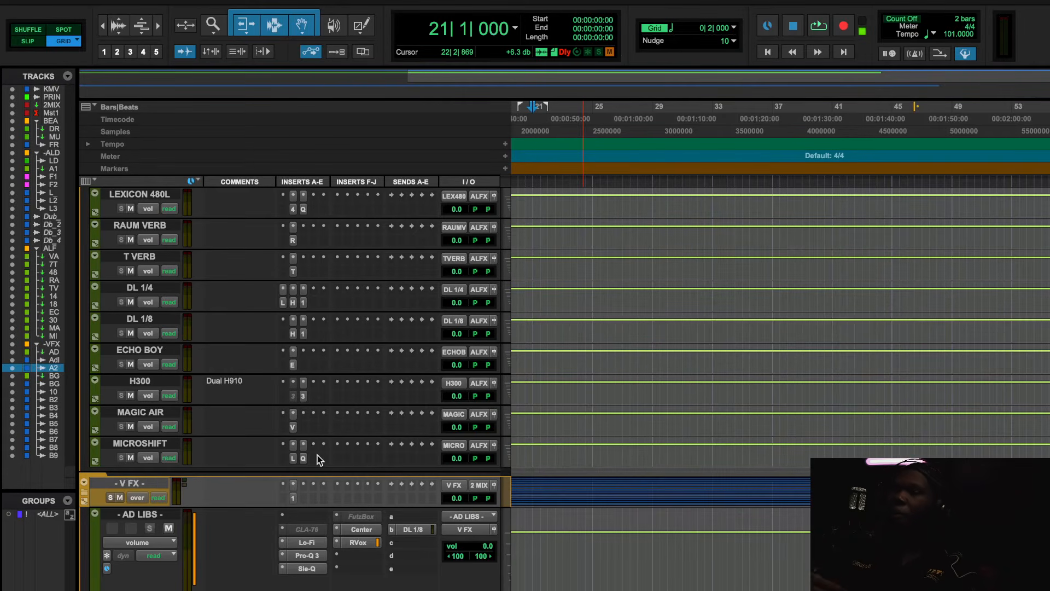
Look over the inserts and sends of the ad-lib, background vocal, lead and beat tracks across the session.
scroll(320, 459, down, 5)
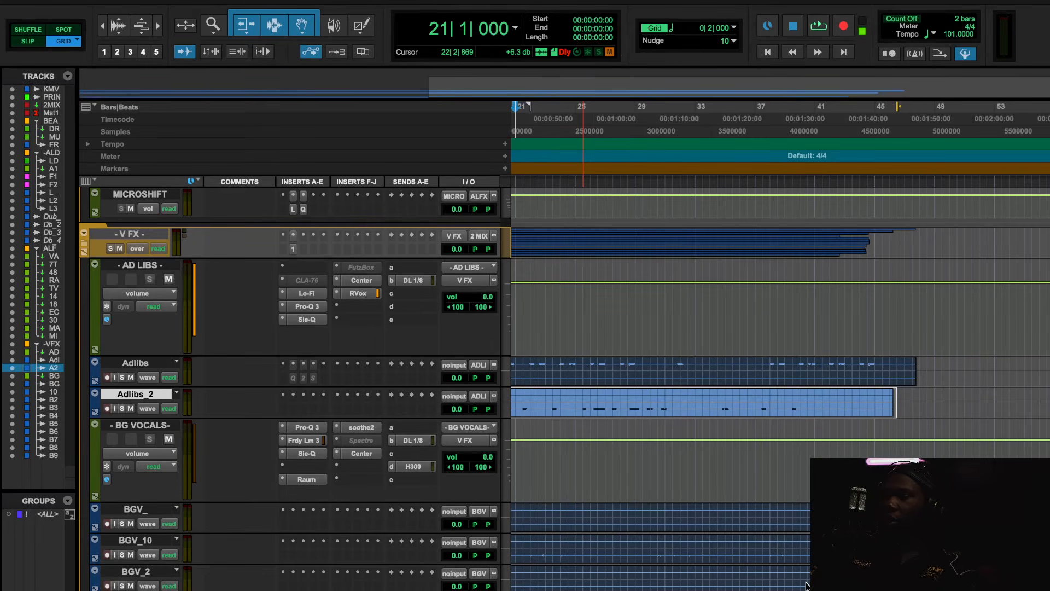
scroll(466, 434, up, 2)
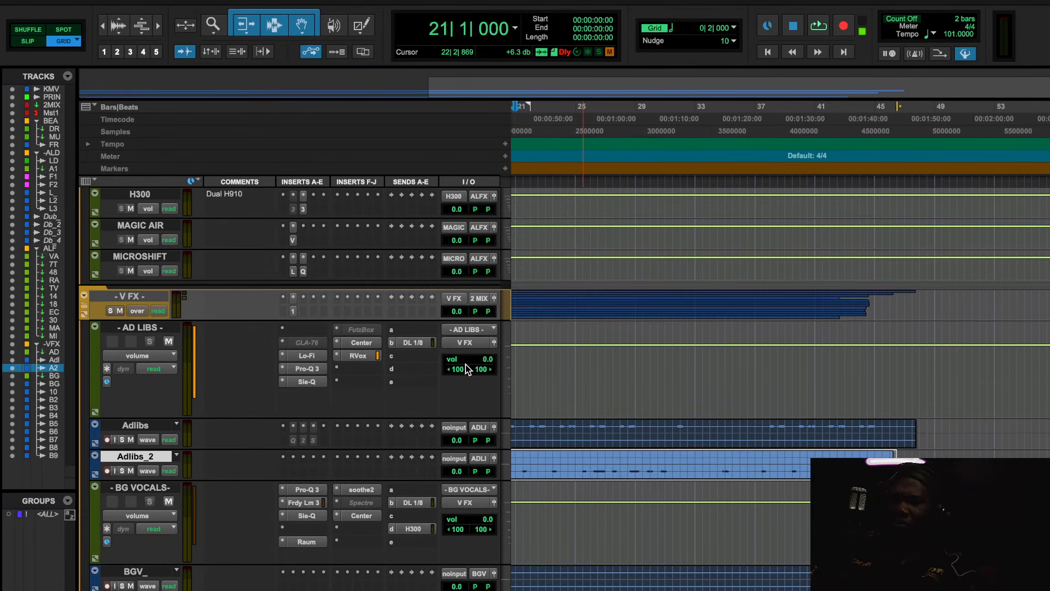
scroll(464, 364, up, 15)
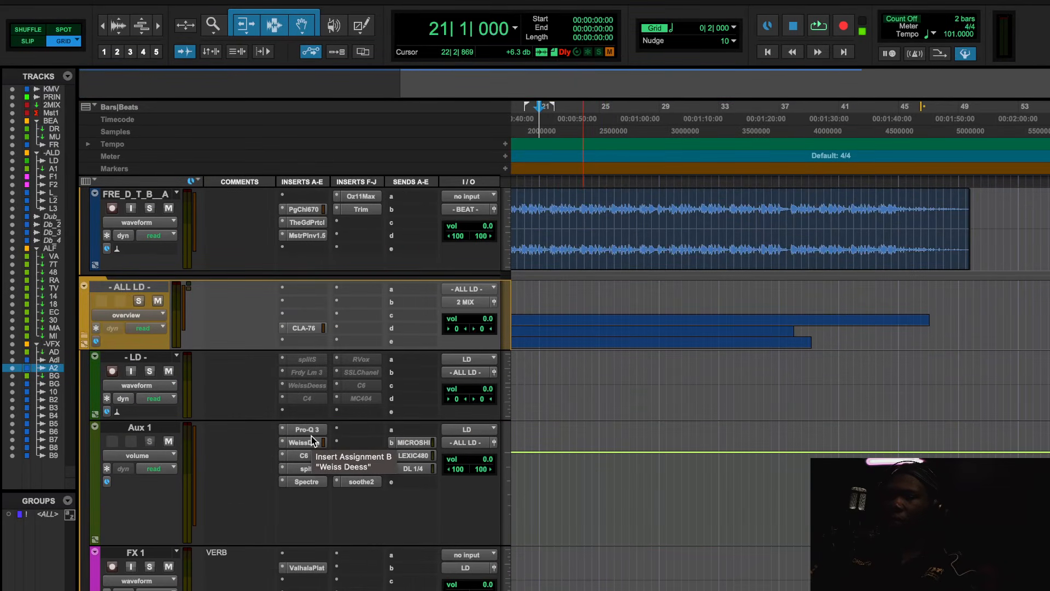
scroll(311, 437, up, 10)
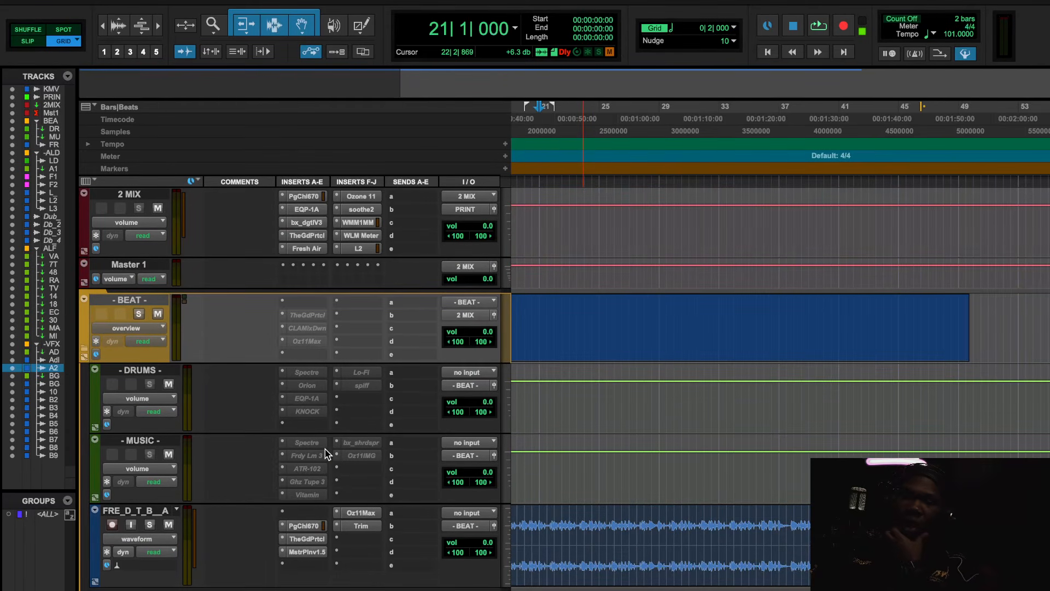
scroll(325, 449, down, 20)
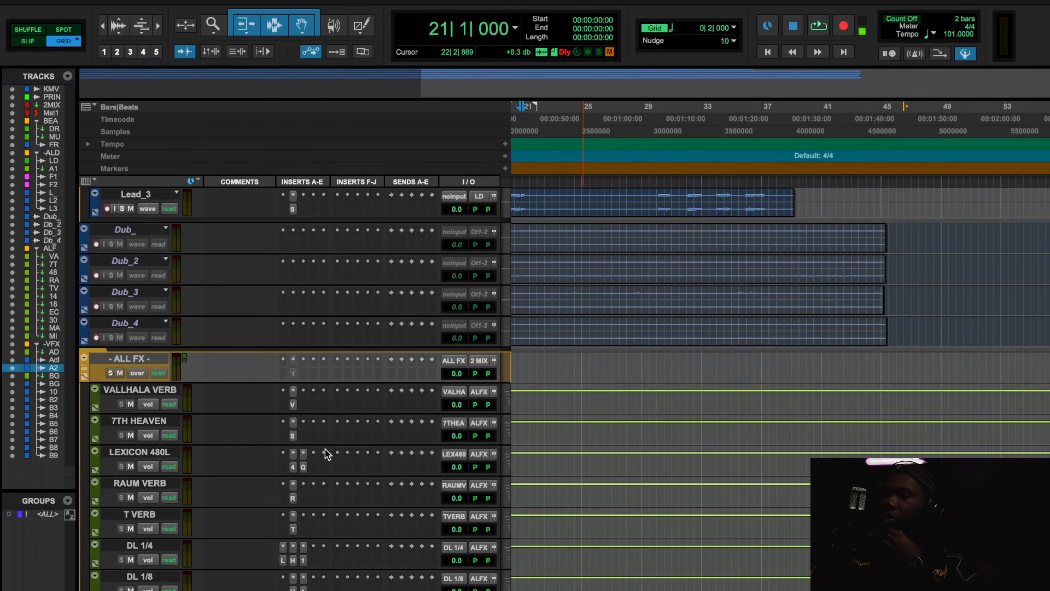
scroll(325, 449, down, 6)
scroll(325, 448, down, 6)
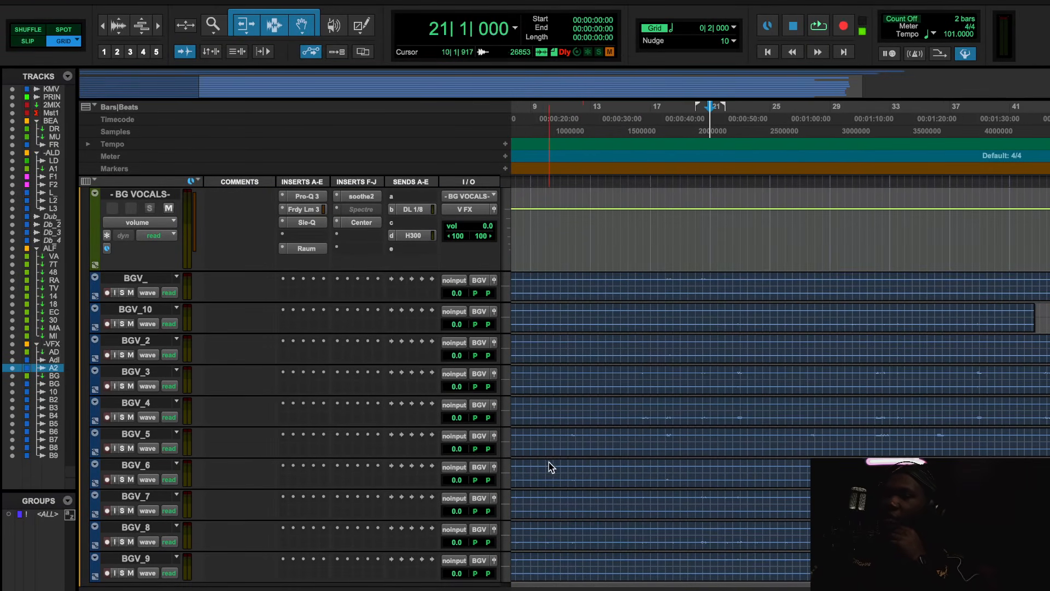
scroll(621, 487, up, 1)
scroll(345, 279, up, 7)
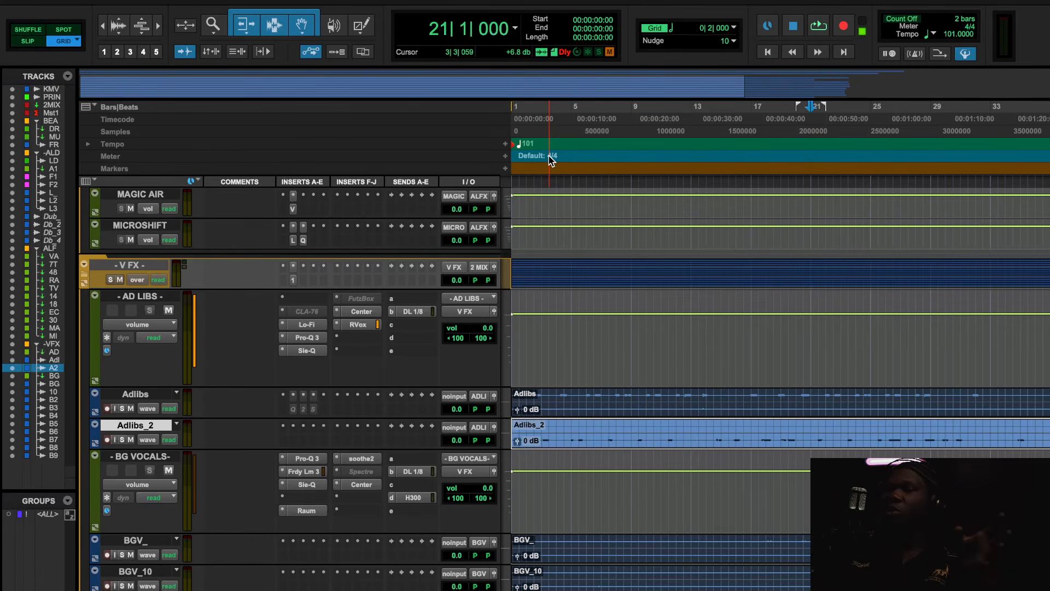
Audition the ad-libs in the mix from near the song's start, around bar 9 and from bar 15 beat 3, stopping playback at the end.
click(535, 120)
key(space)
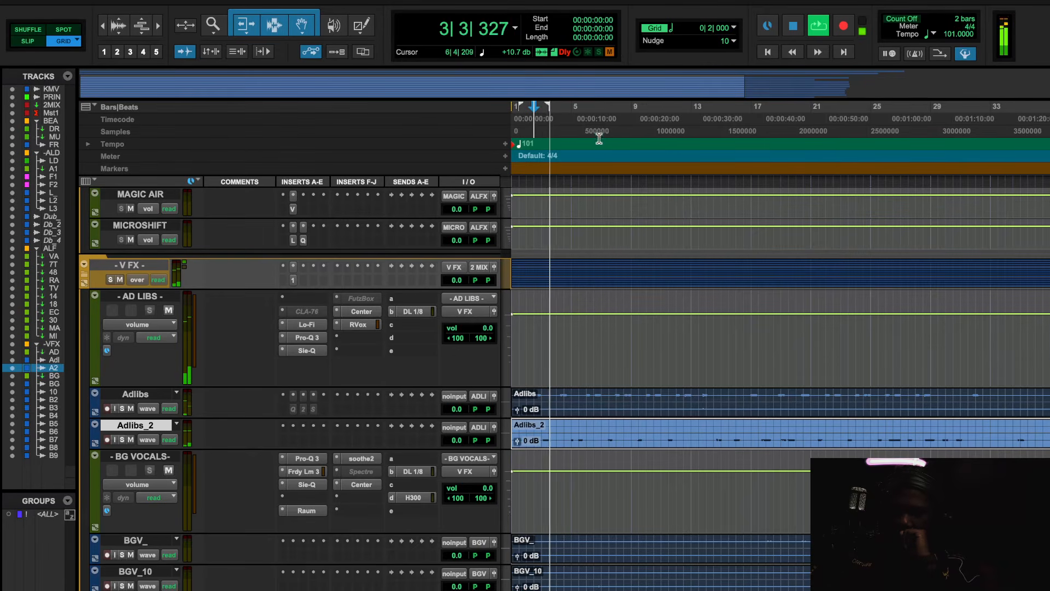
click(632, 119)
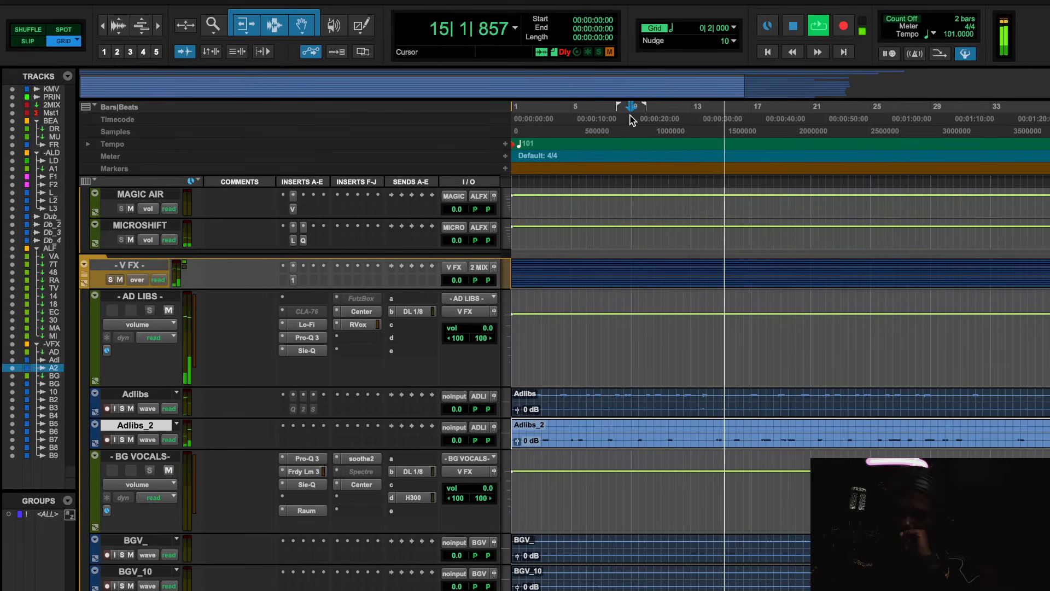
key(space)
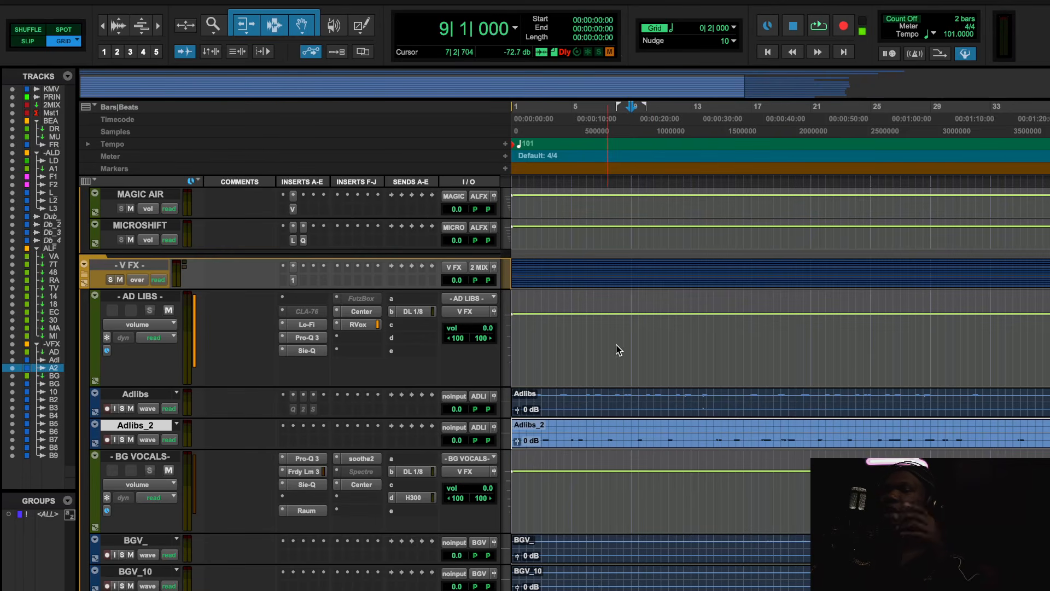
click(729, 132)
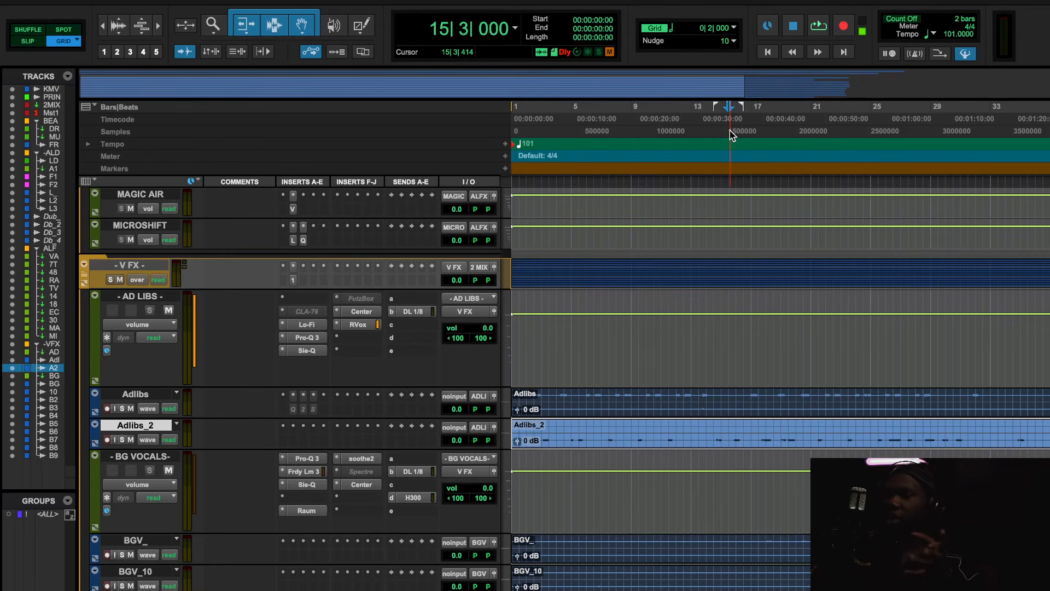
key(space)
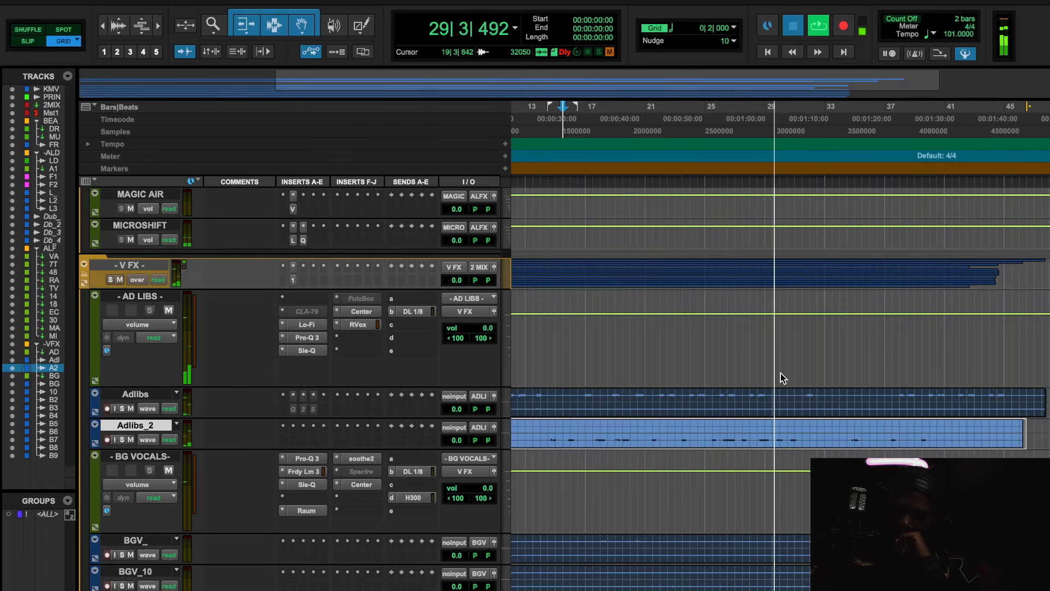
key(space)
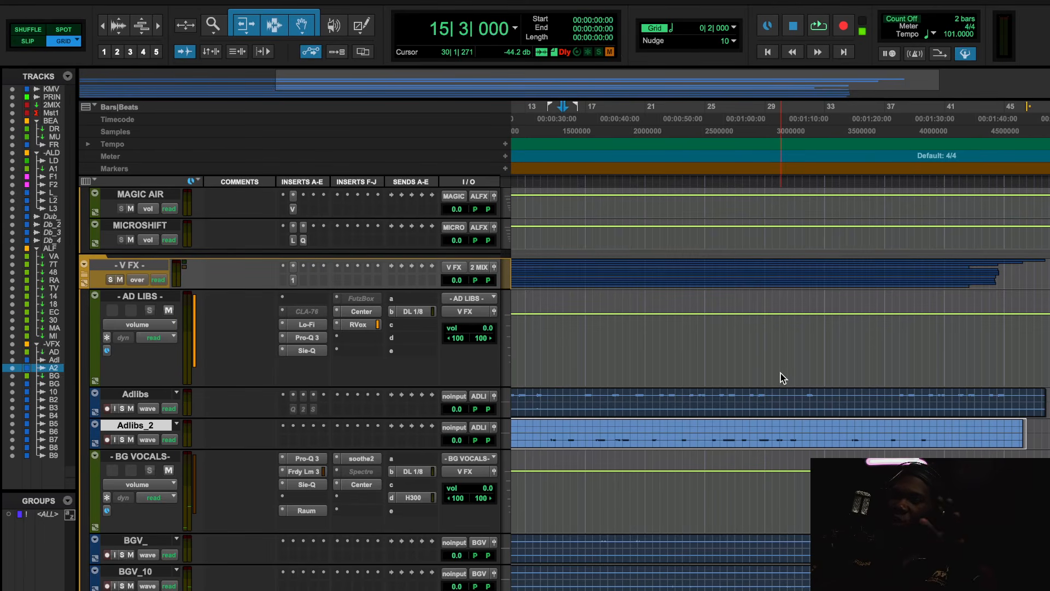
Play from bar 15 beat 3, open Weiss Deess on Aux 1, solo its high band briefly, and stop playback.
scroll(780, 373, up, 15)
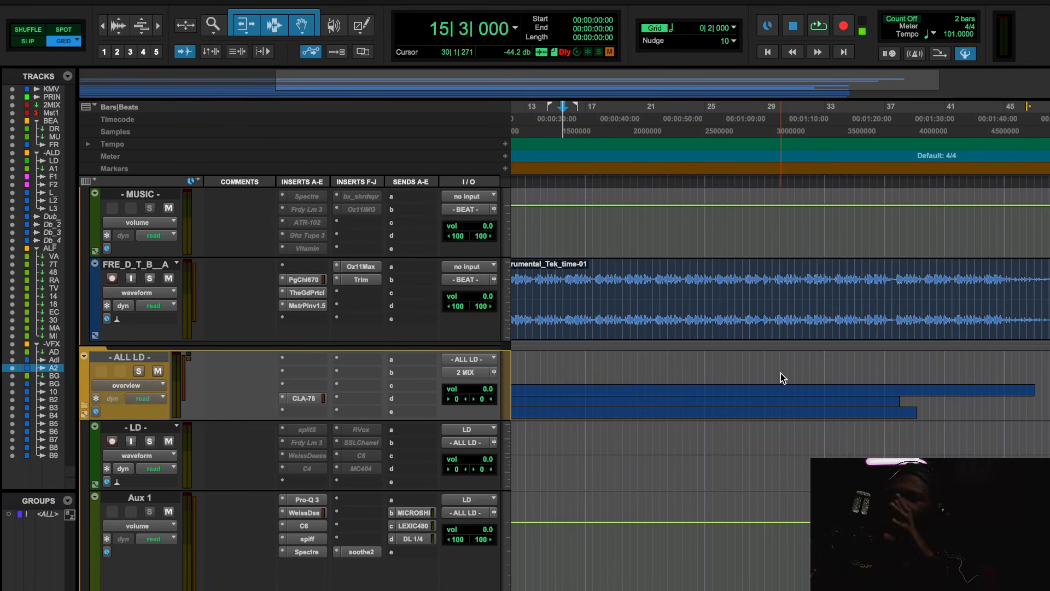
scroll(635, 414, down, 10)
scroll(635, 414, up, 13)
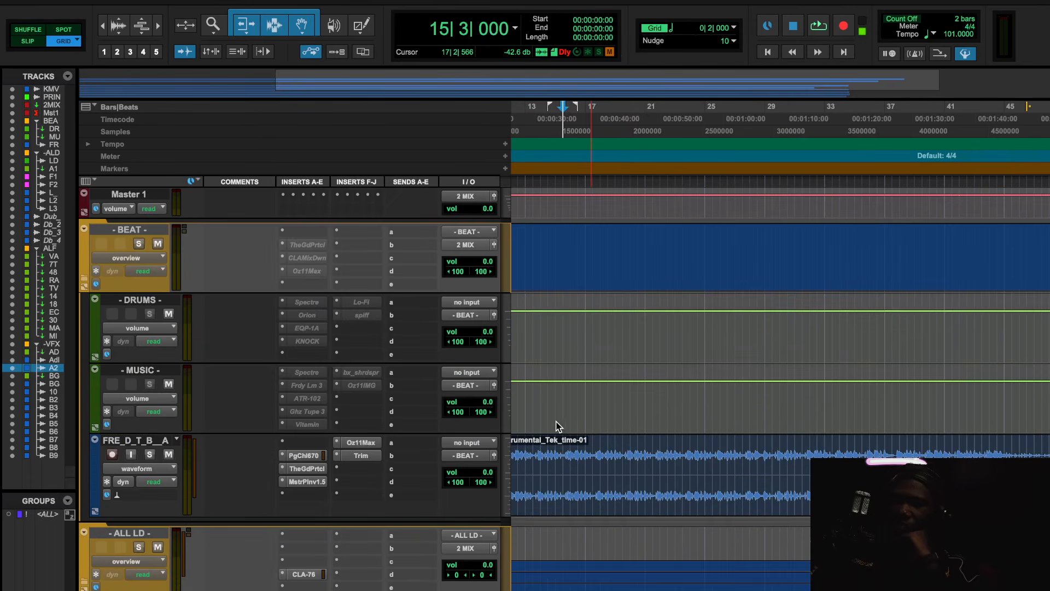
scroll(557, 426, down, 10)
key(space)
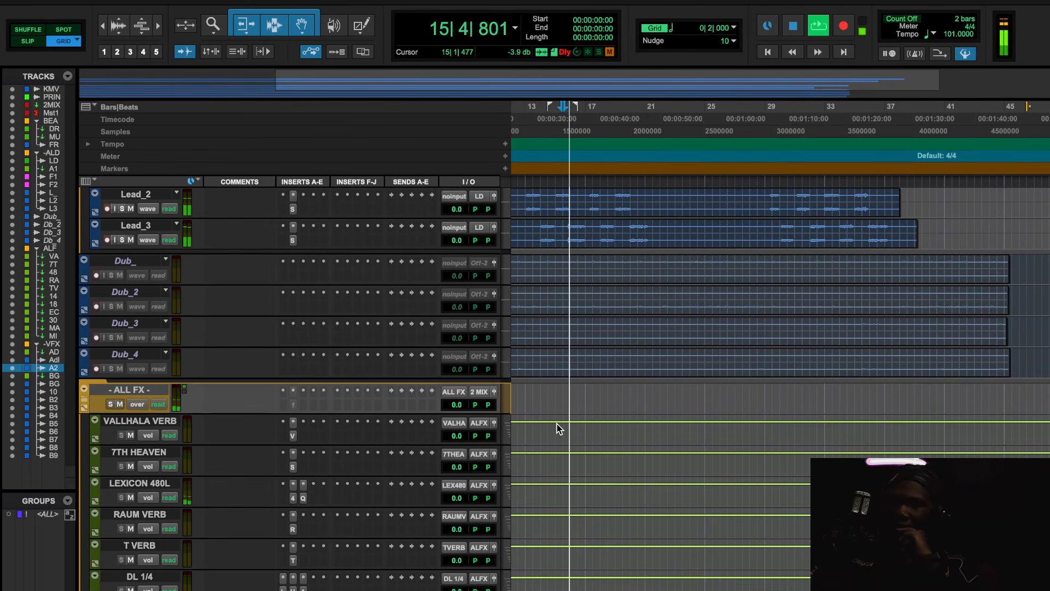
scroll(557, 424, up, 10)
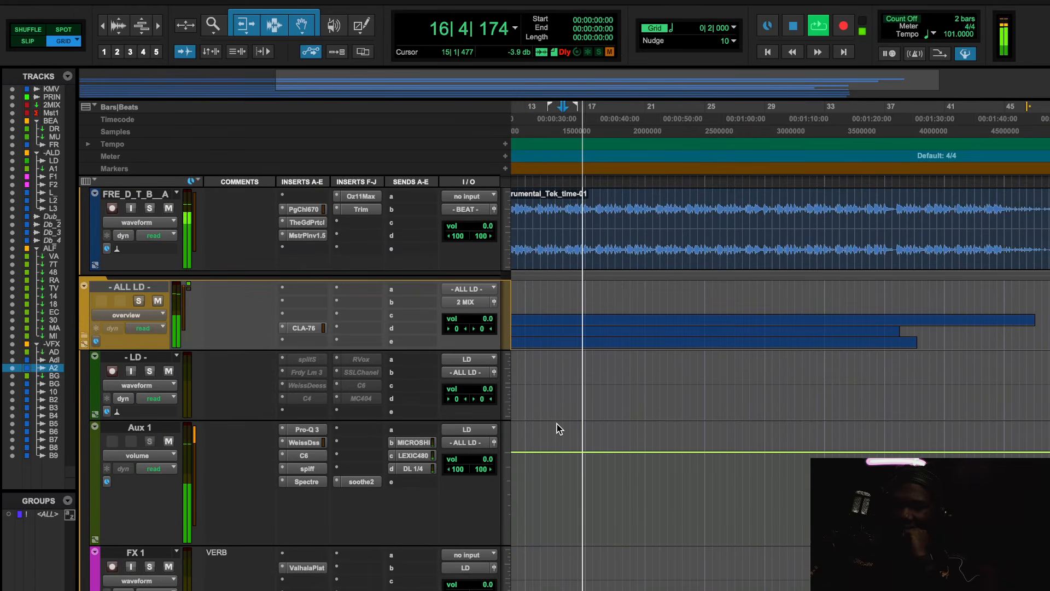
scroll(557, 424, down, 3)
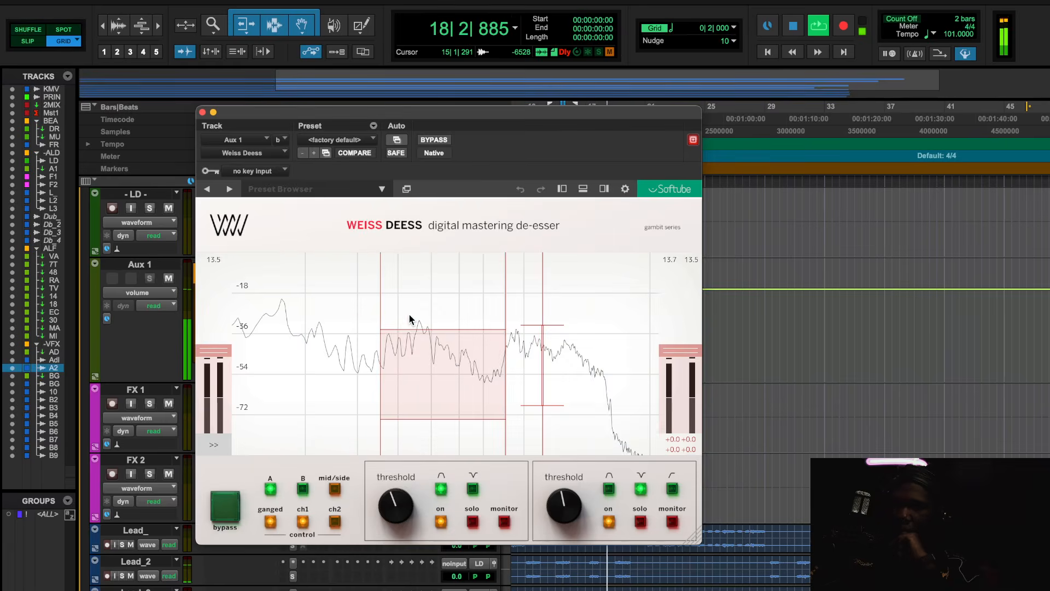
click(638, 521)
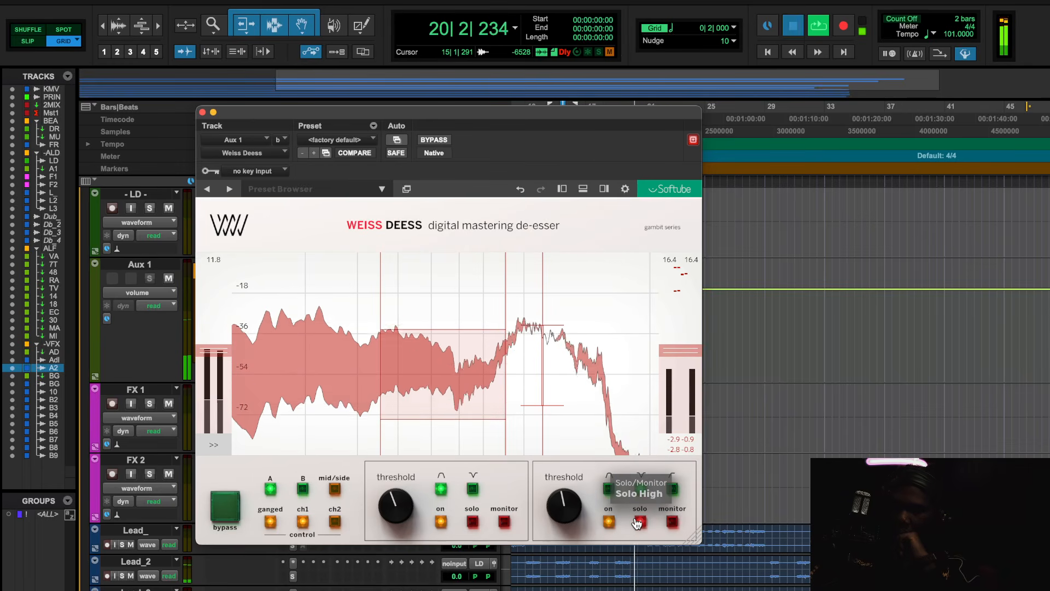
click(639, 521)
key(space)
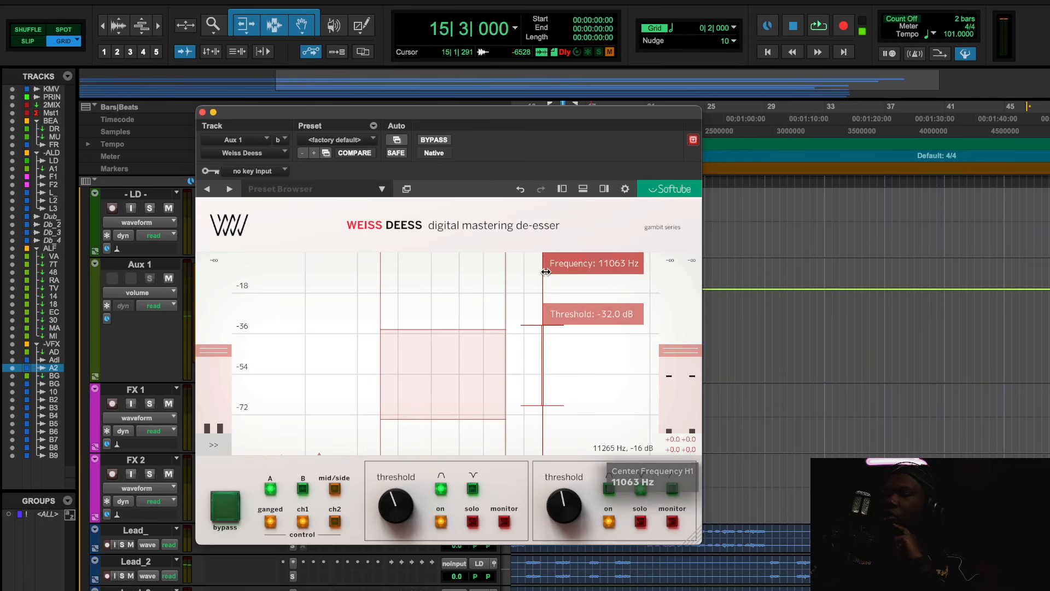
Replay the section with Weiss Deess's high band soloed, muting the BEAT folder track temporarily to hear the vocal alone.
key(space)
click(641, 521)
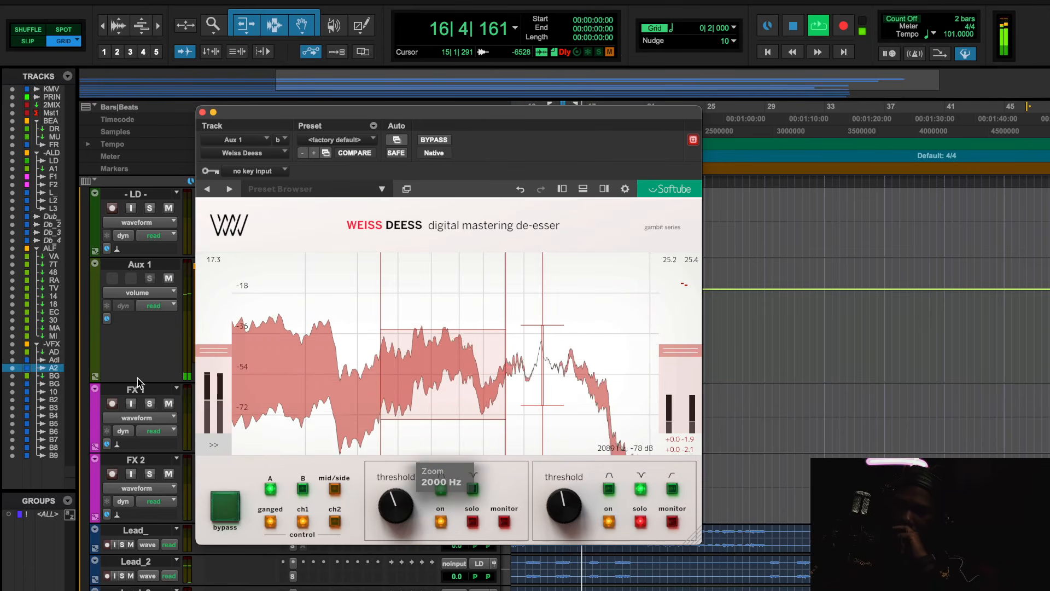
scroll(139, 383, up, 5)
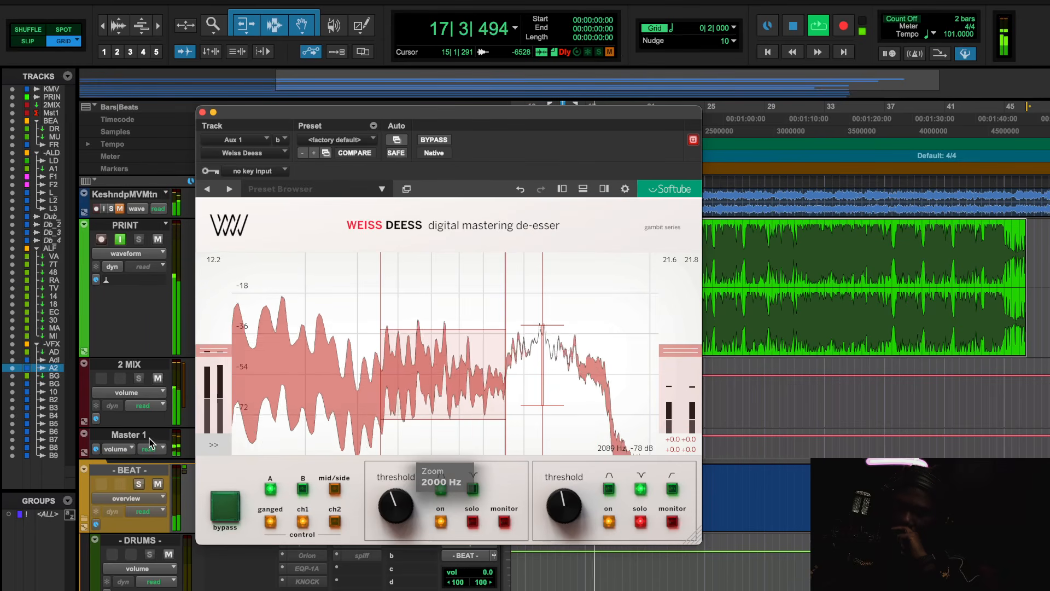
click(161, 487)
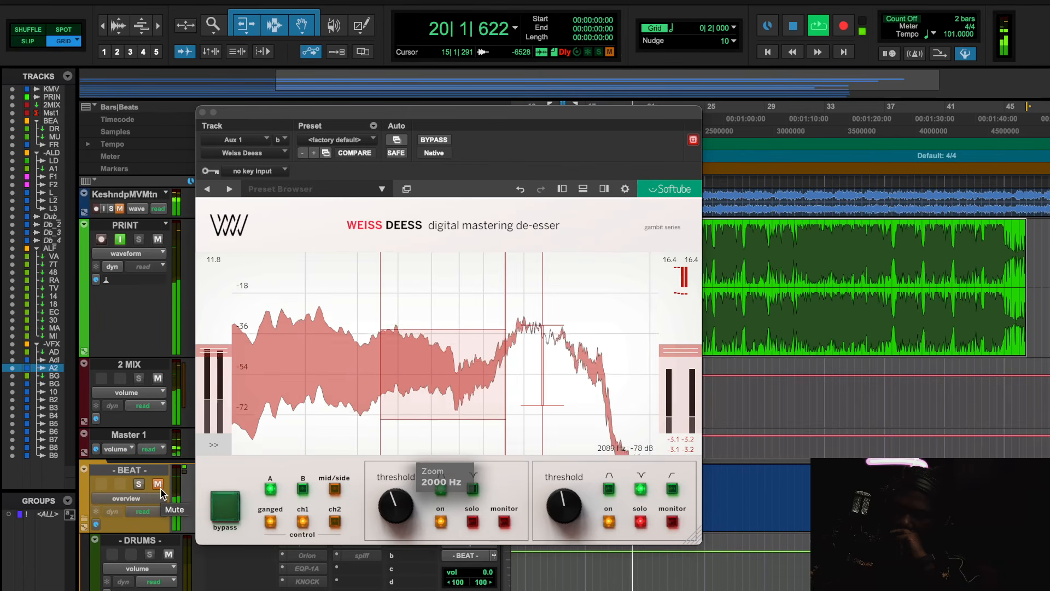
click(161, 490)
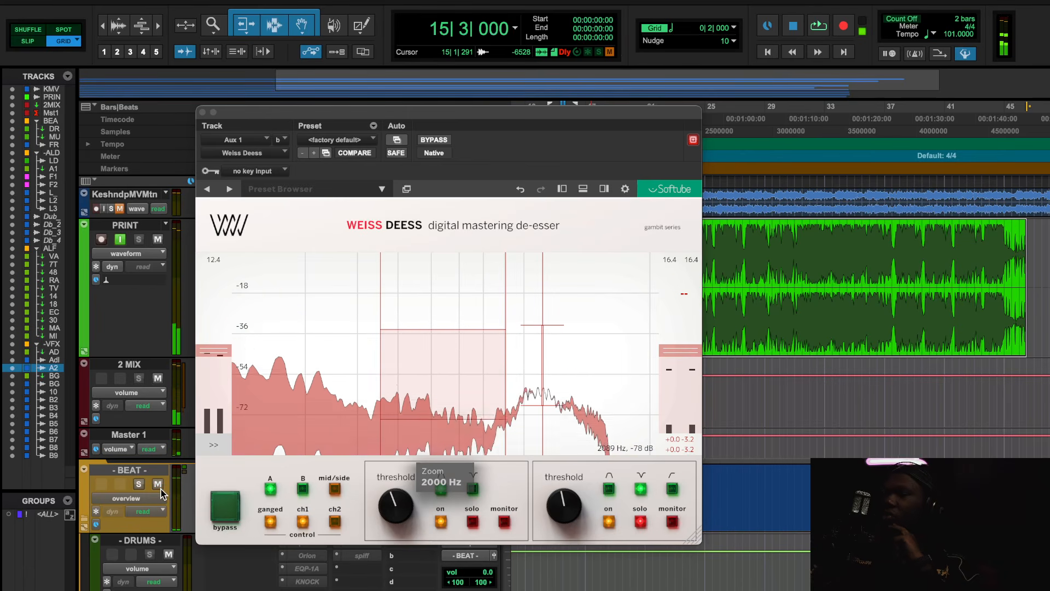